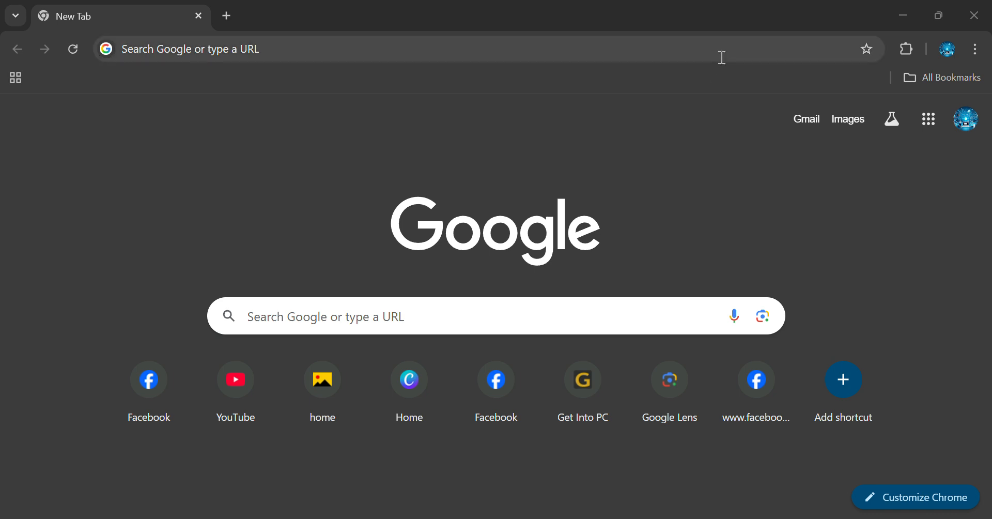
Launch Business Profile Manager from the Google apps panel on the New Tab page
left_click(930, 122)
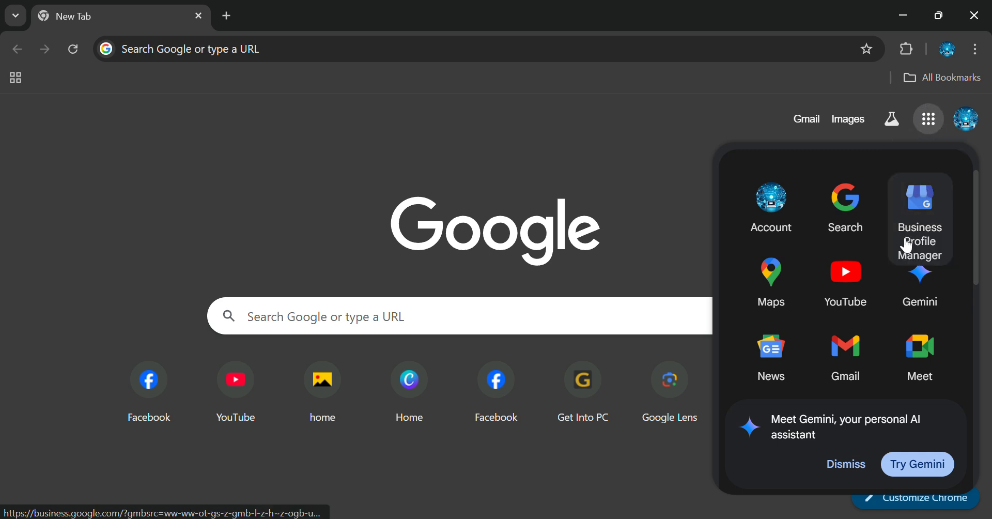
scroll(886, 284, "down", 8)
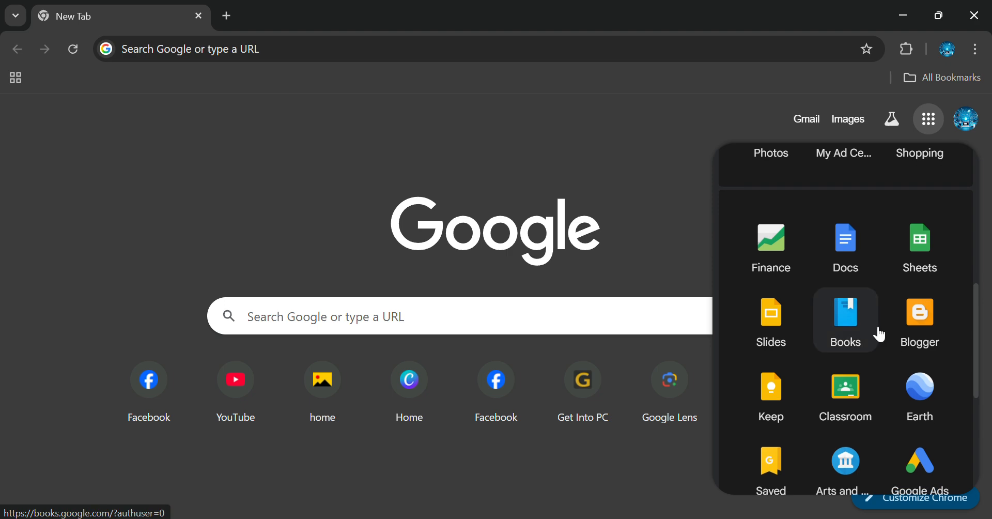
scroll(880, 335, "down", 5)
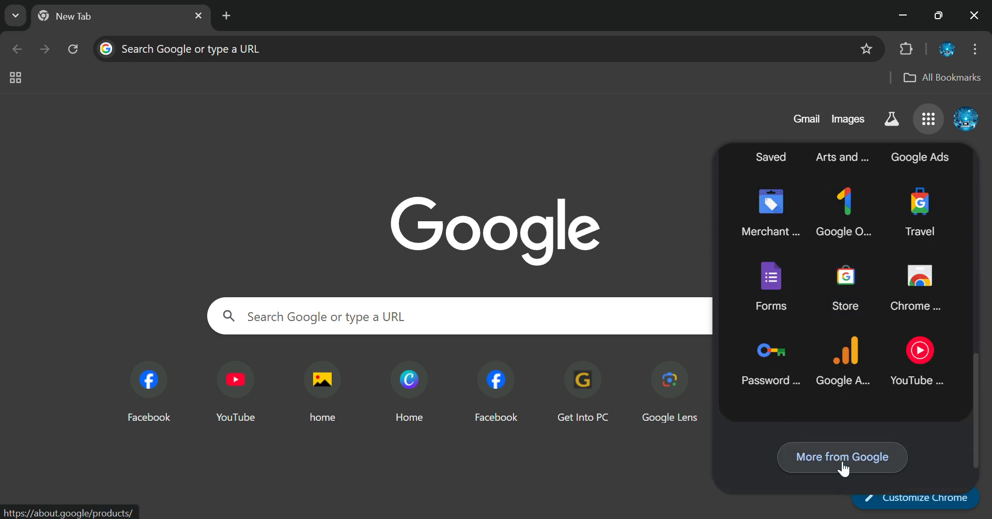
scroll(869, 376, "up", 10)
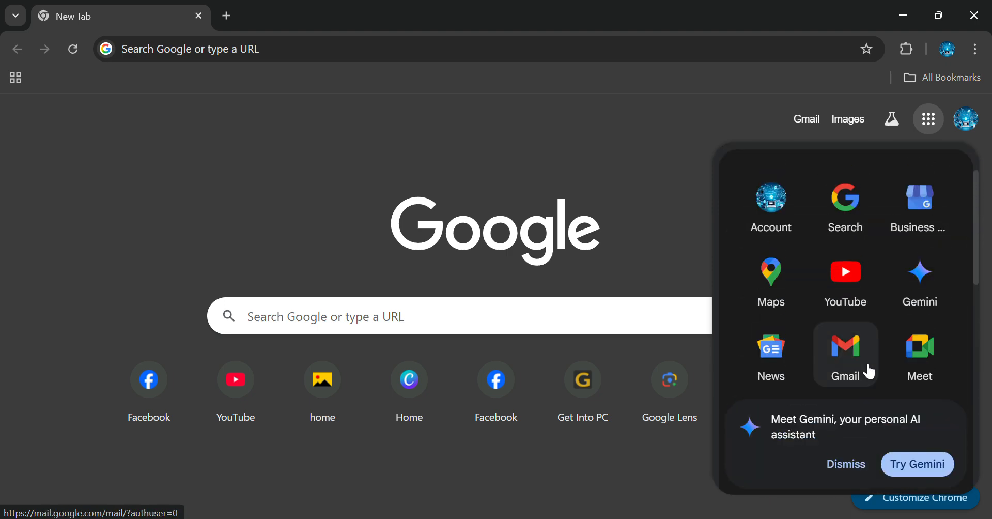
left_click(924, 207)
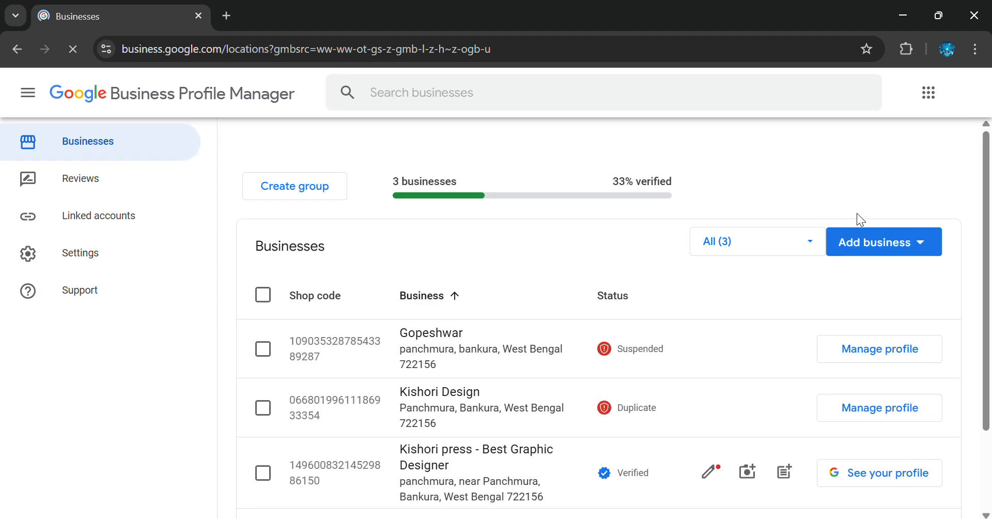
Scroll through the three existing businesses, then close the Business Profile Manager tab
scroll(526, 352, "down", 2)
scroll(526, 352, "up", 2)
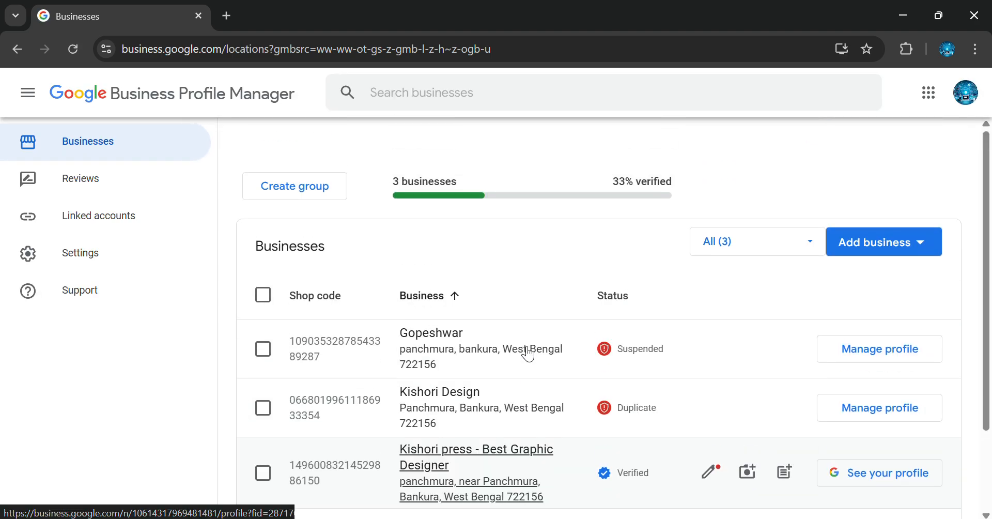
scroll(527, 351, "down", 2)
scroll(527, 342, "up", 2)
scroll(528, 342, "down", 2)
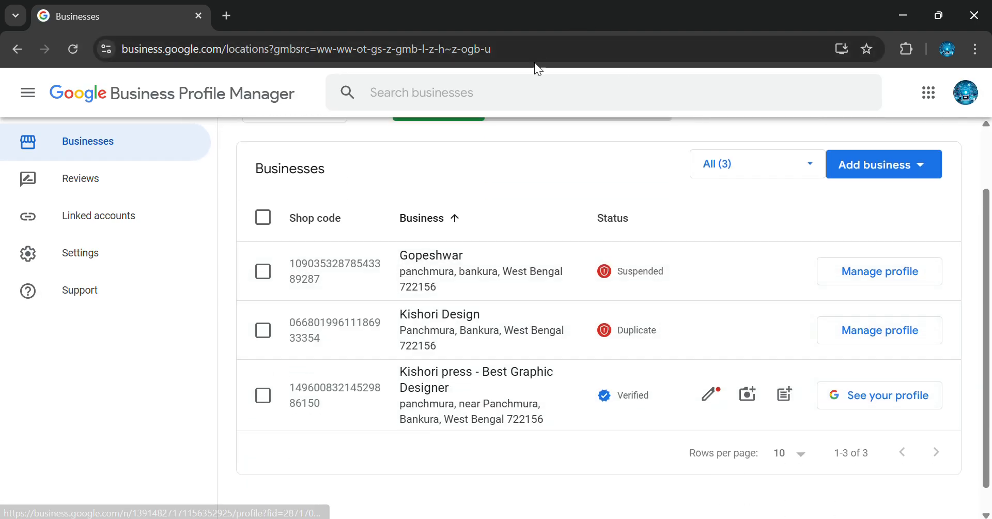
left_click(199, 16)
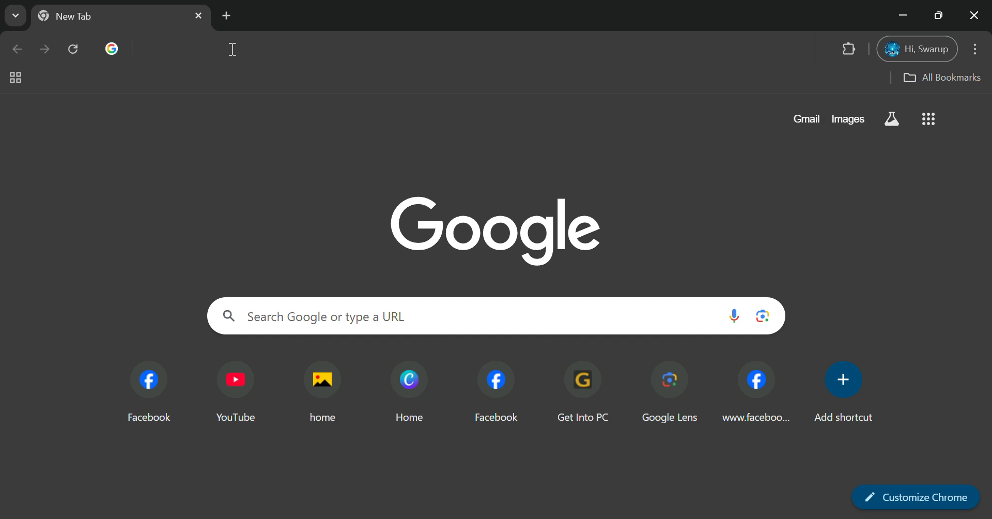
Search 'google my business' and go to the Get Listed on Google result
left_click(233, 49)
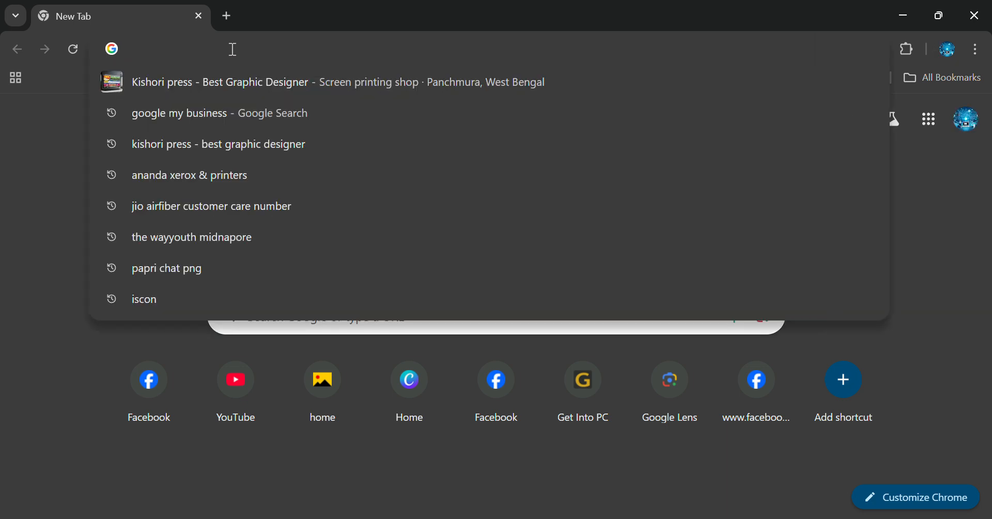
type("goo")
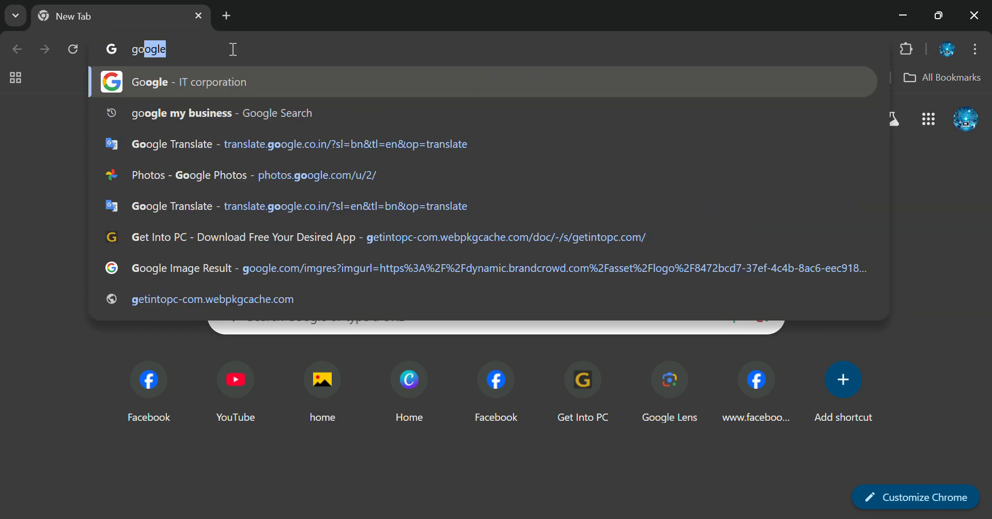
type("gle")
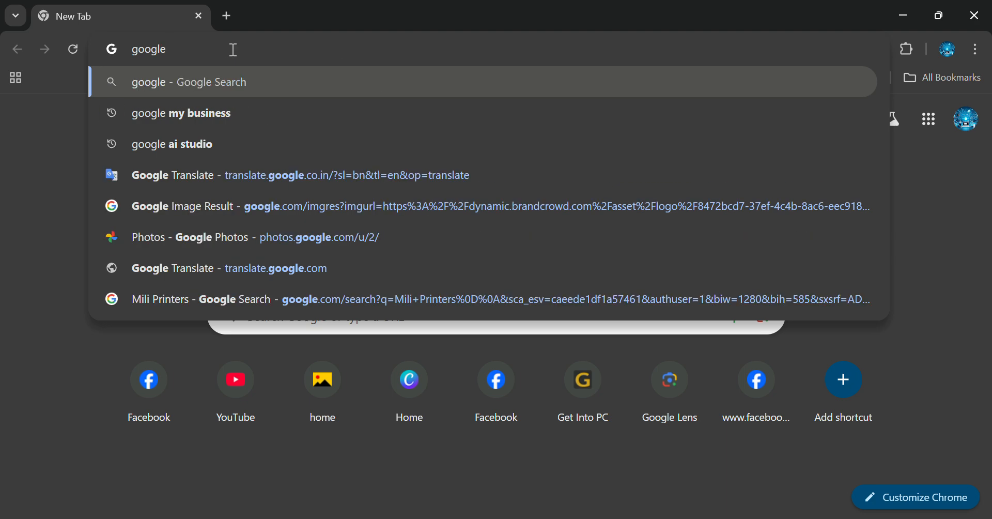
type(" my business")
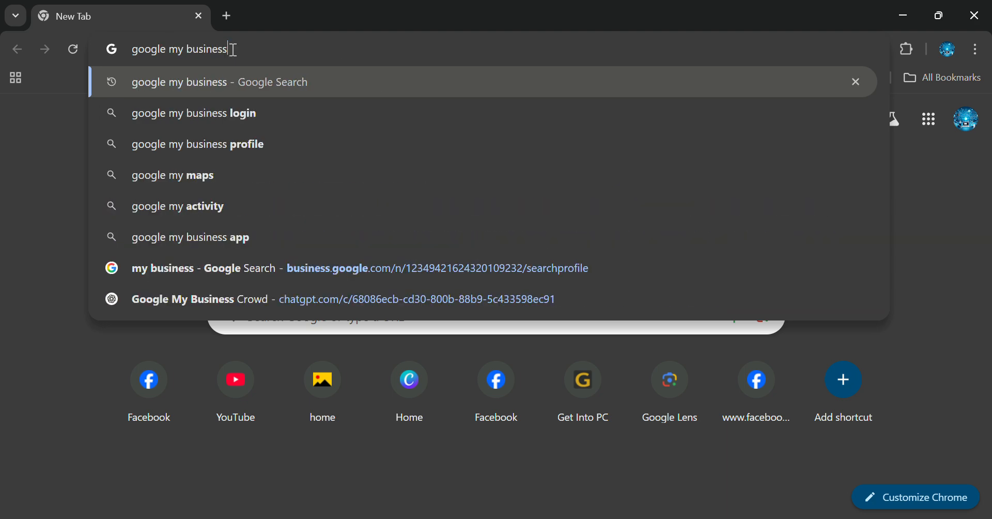
key("Return")
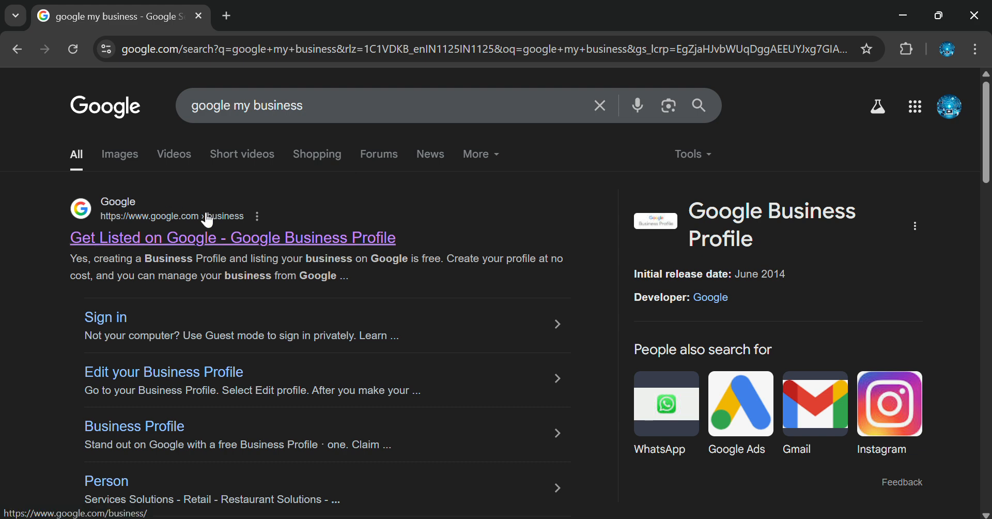
left_click(209, 238)
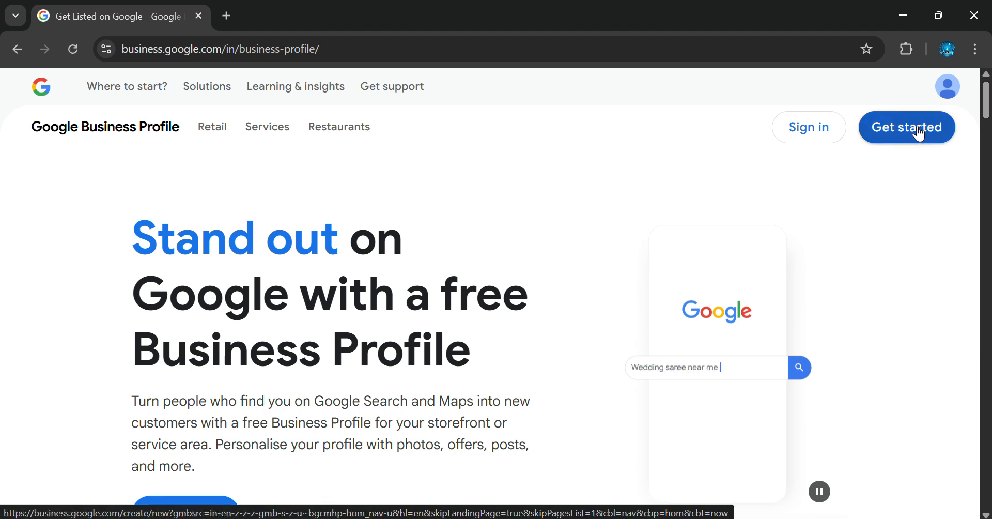
Check the signed-in Google account, then start a new Business Profile
left_click(946, 91)
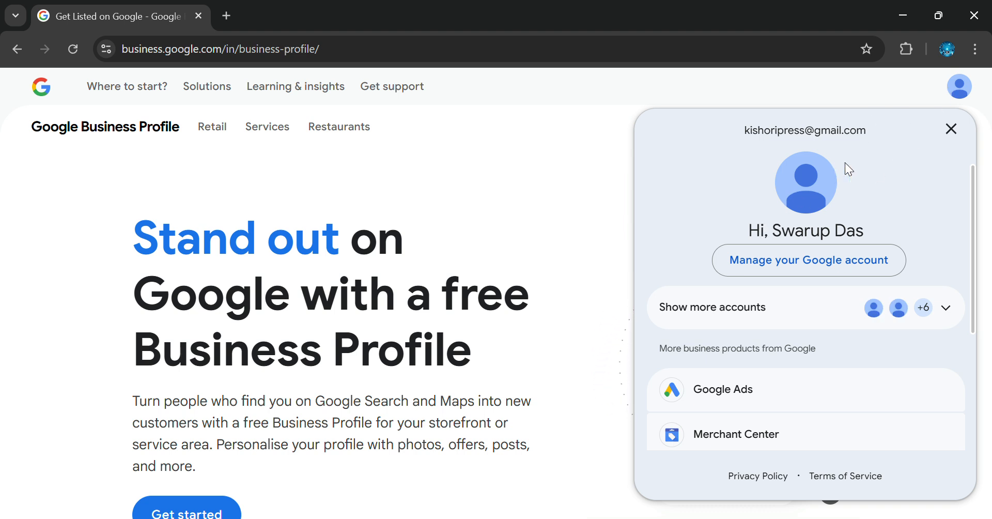
left_click(949, 129)
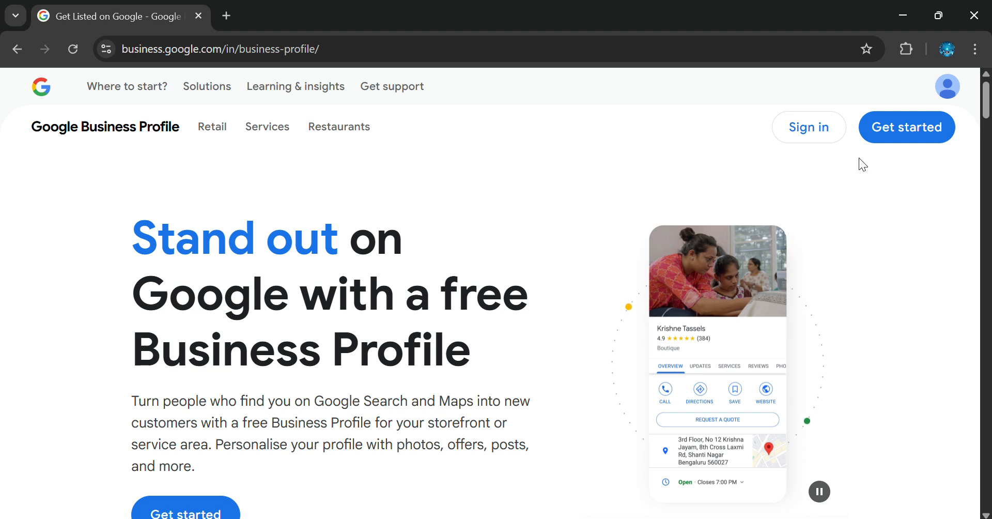
left_click(905, 135)
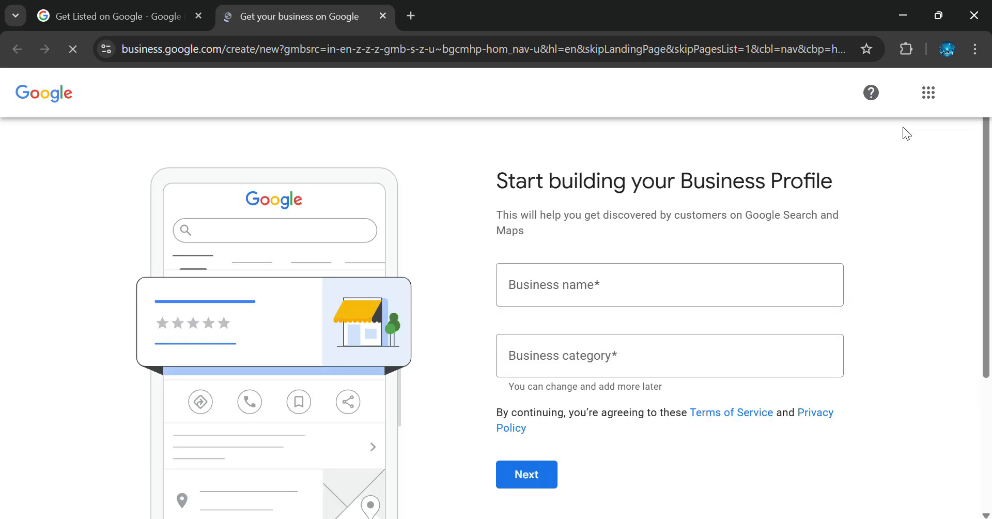
Enter 'shilpi pc' as the business name, dismissing the name suggestions
left_click(591, 298)
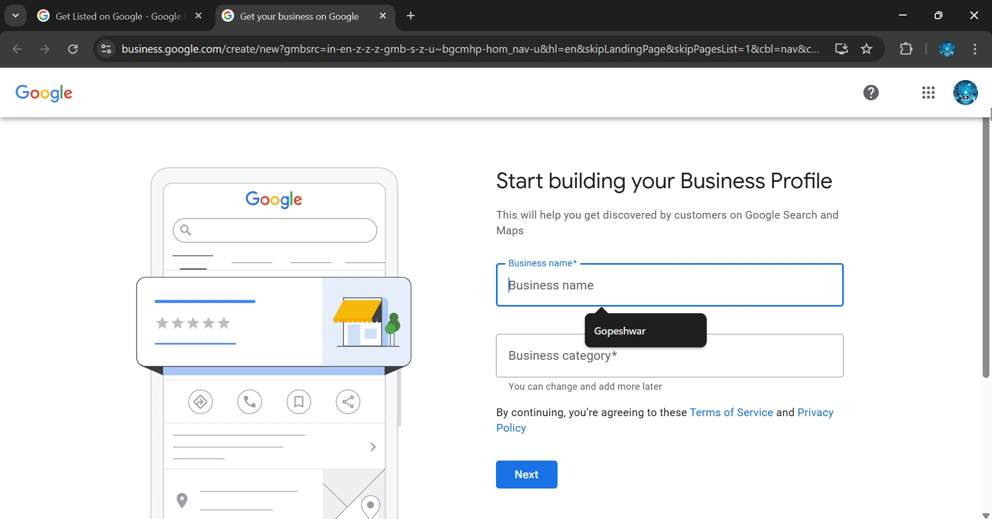
type("shil")
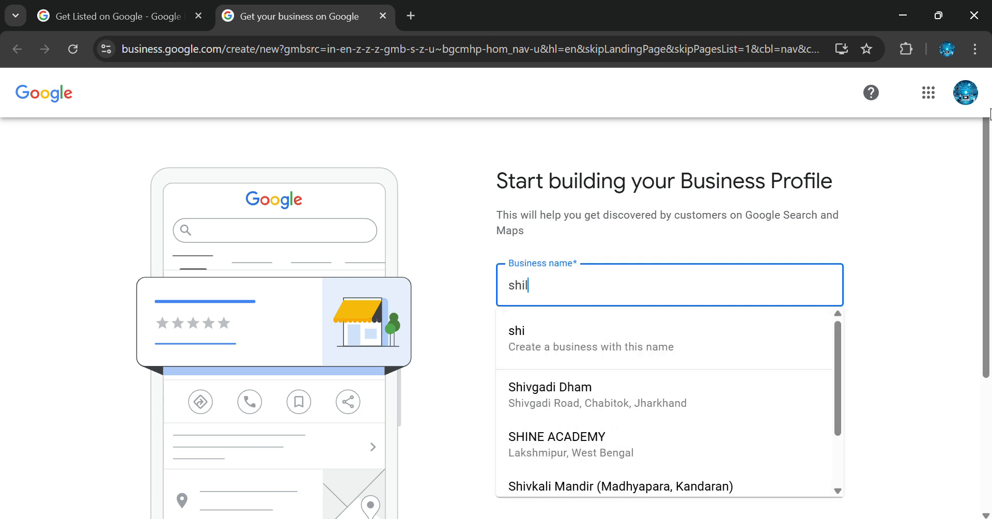
type("pi")
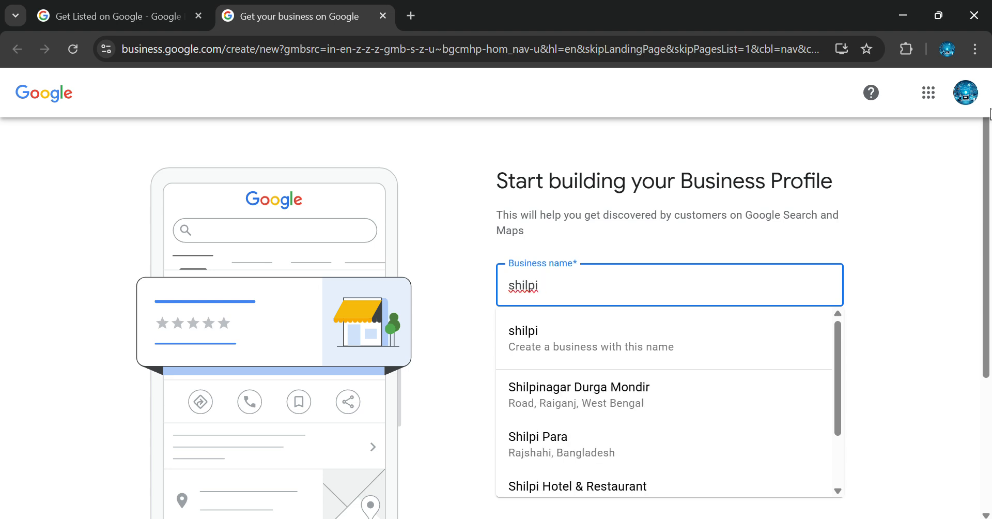
type(" pc")
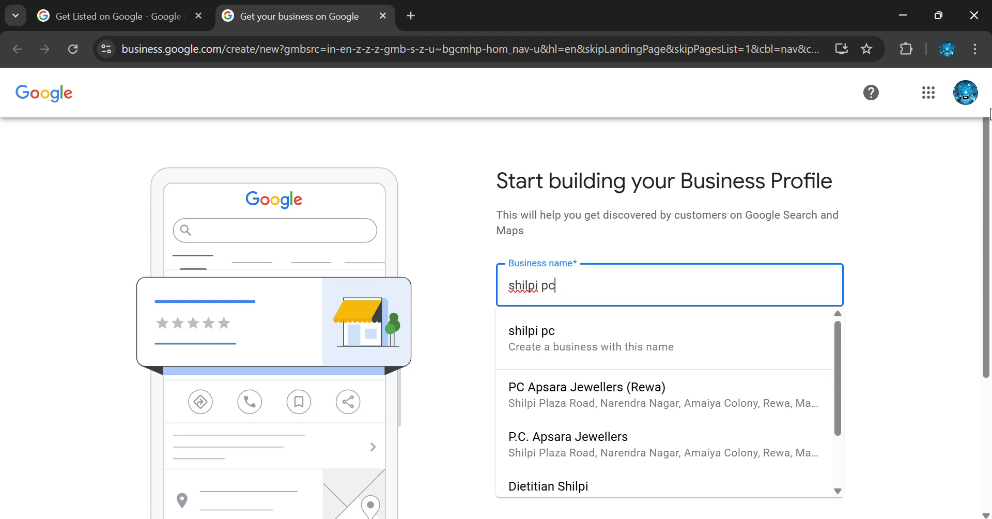
left_click(886, 227)
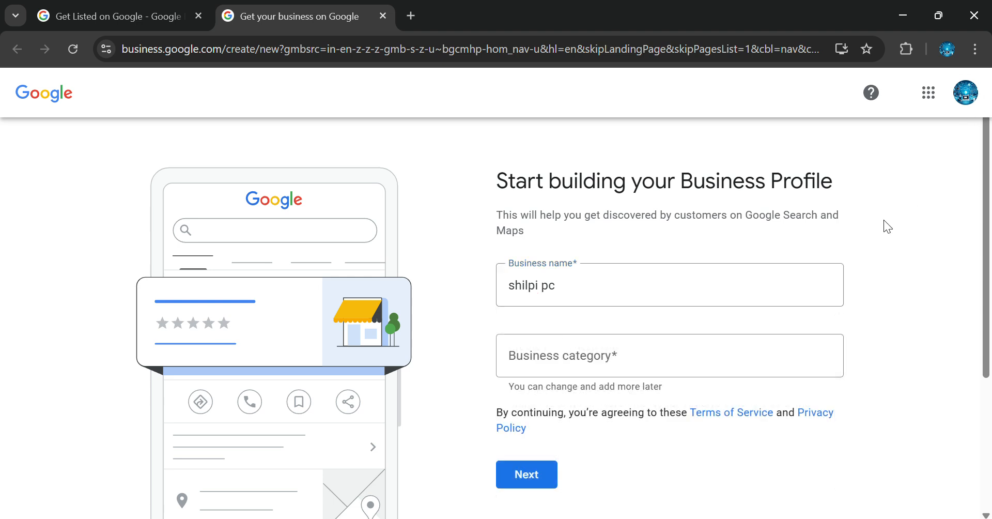
Search 'educat' and pick Educational consultant as the business category
left_click(662, 355)
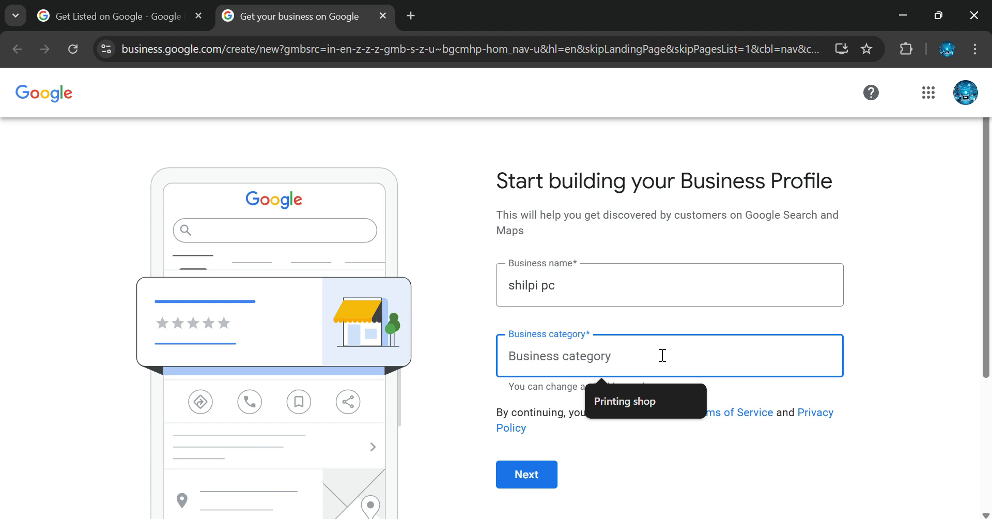
type("ed")
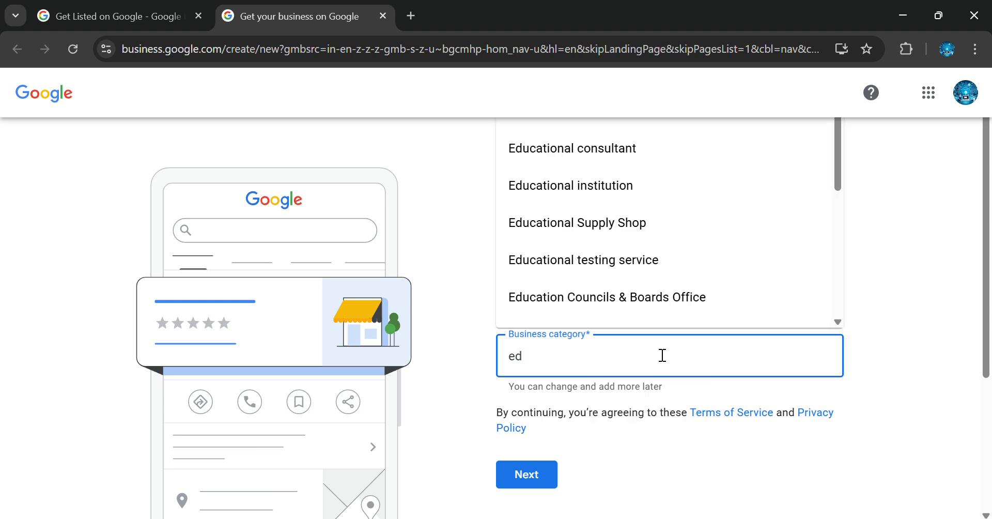
type("ucat")
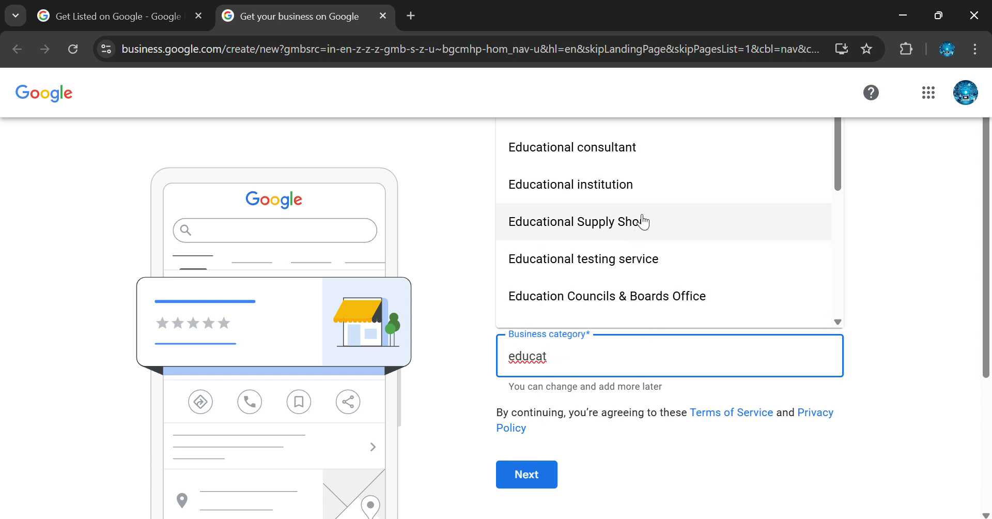
scroll(643, 222, "down", 4)
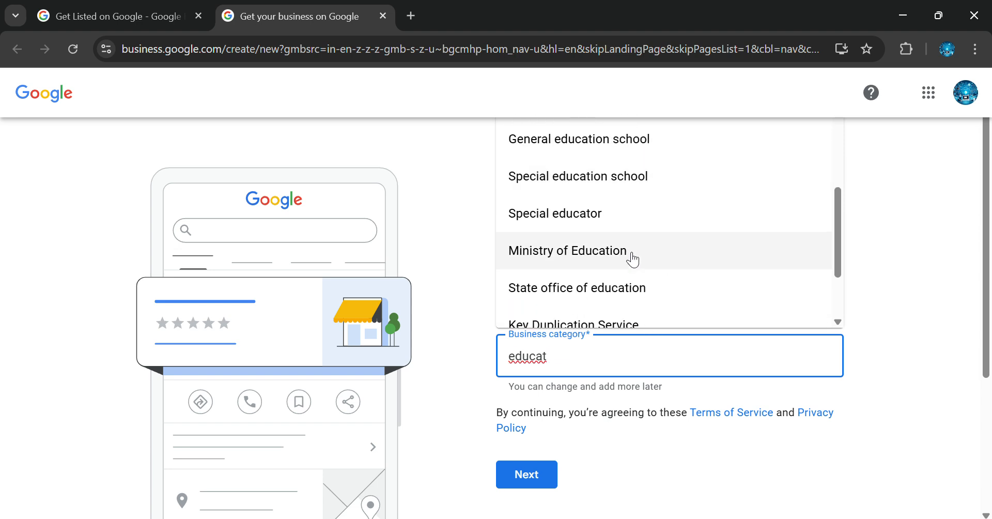
scroll(631, 258, "down", 3)
scroll(631, 258, "down", 4)
scroll(631, 259, "up", 3)
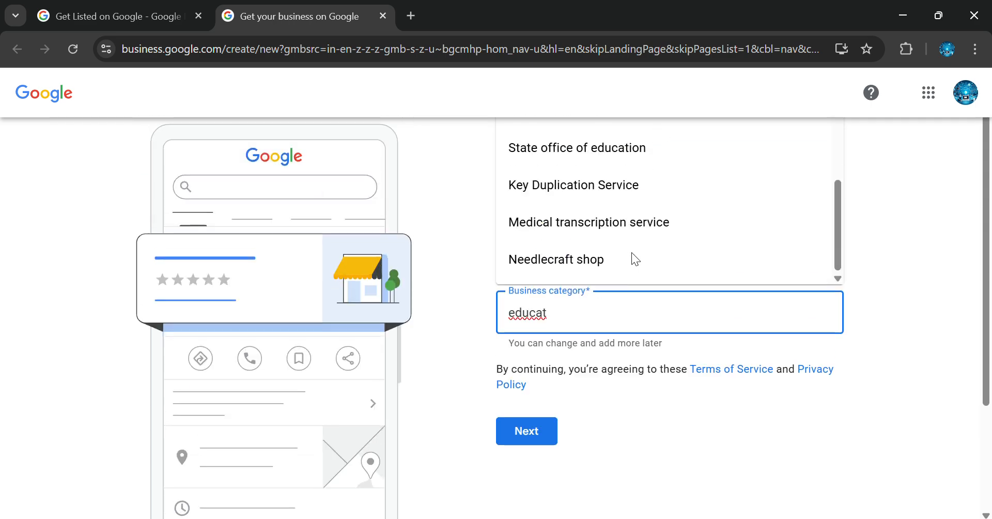
scroll(631, 252, "up", 4)
scroll(629, 271, "up", 3)
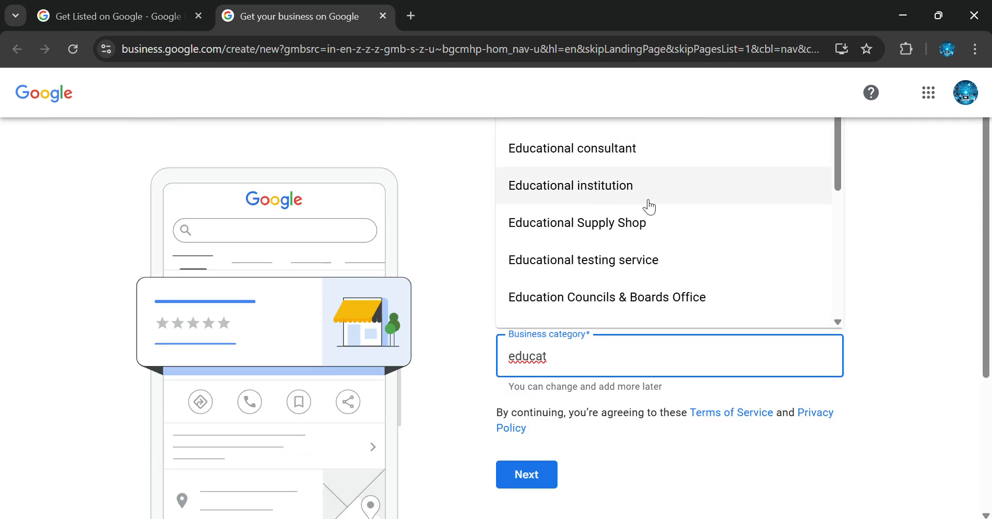
left_click(620, 163)
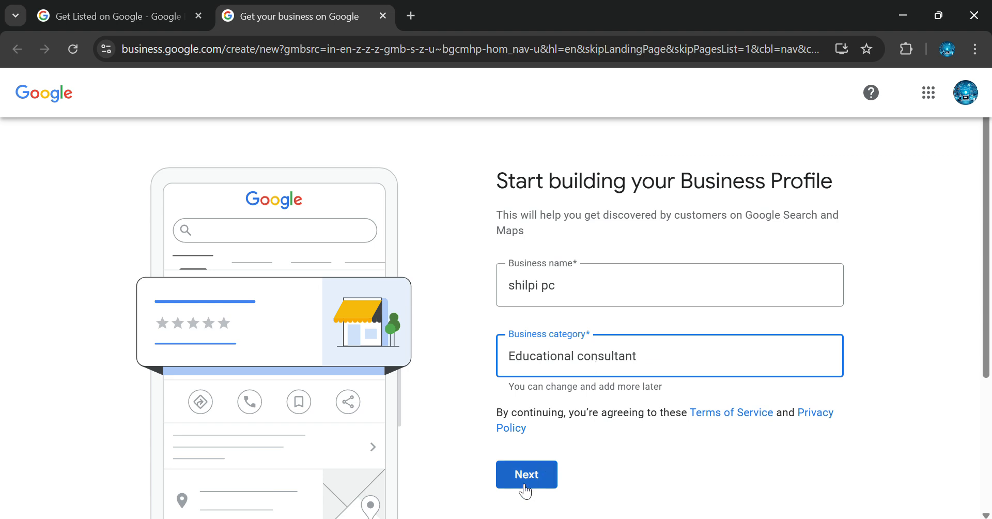
Replace the category by typing 'edu', choose Educational consultant, and submit it
left_click_drag(669, 354, 485, 368)
type("print")
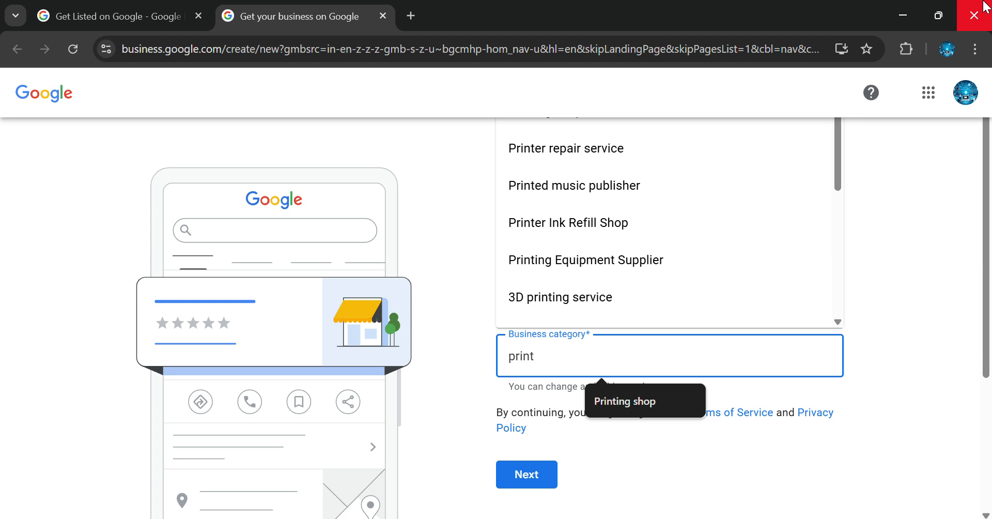
key("BackSpace")
key("BackSpace")
key("BackSpace")
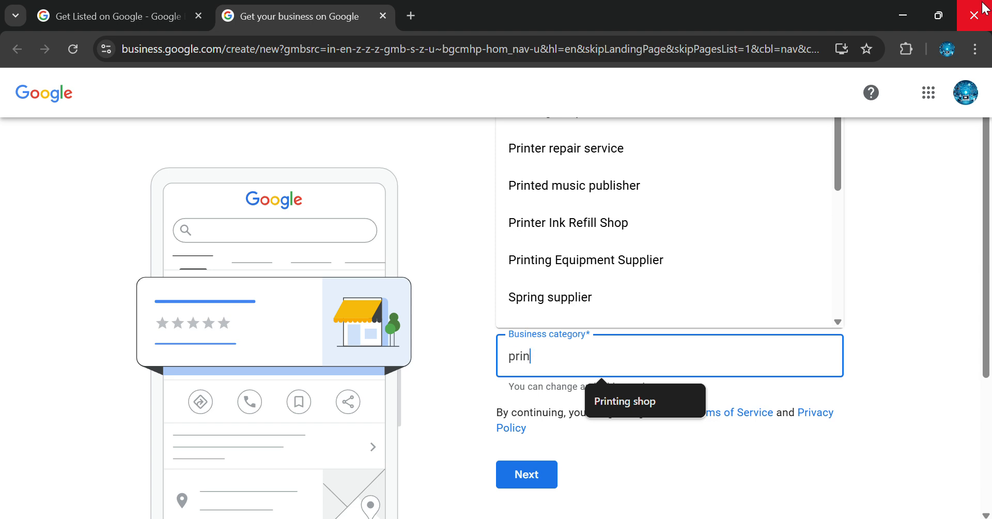
key("BackSpace")
key("BackSpace")
type("edu")
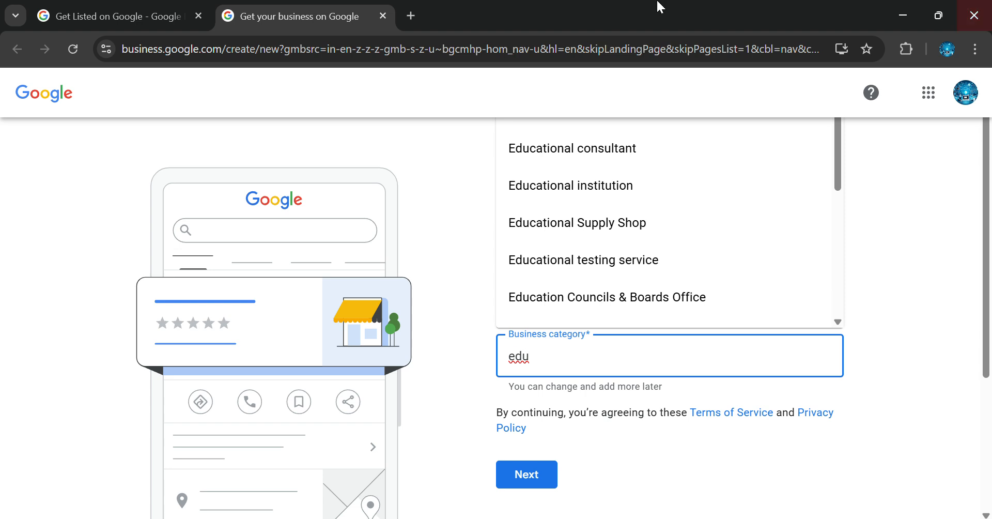
left_click(609, 154)
left_click(520, 484)
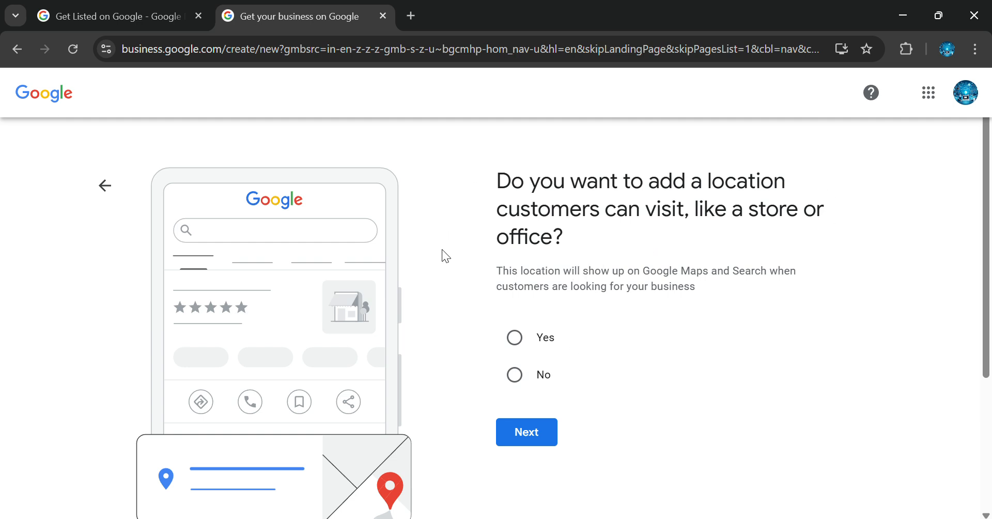
Choose to add a visitable location and enter the business street, city and pincode
left_click(522, 348)
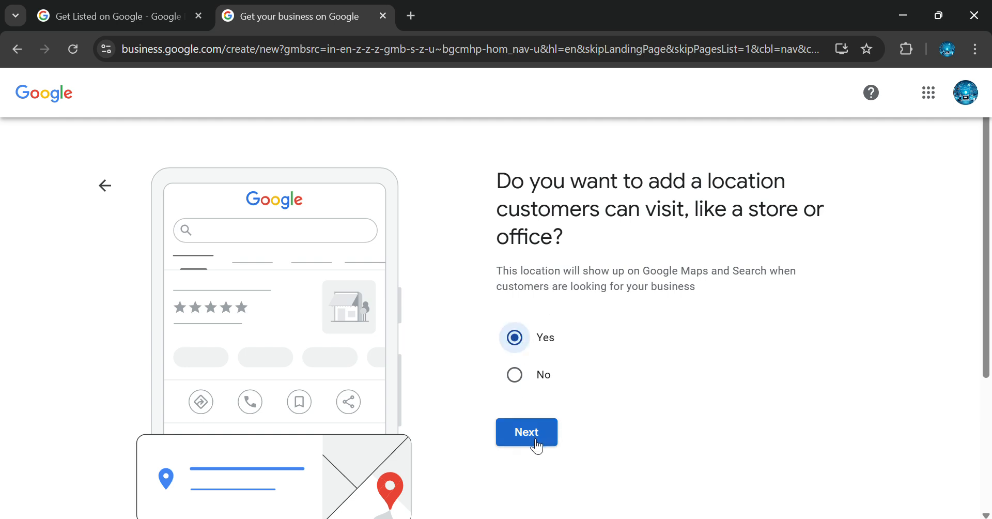
left_click(535, 443)
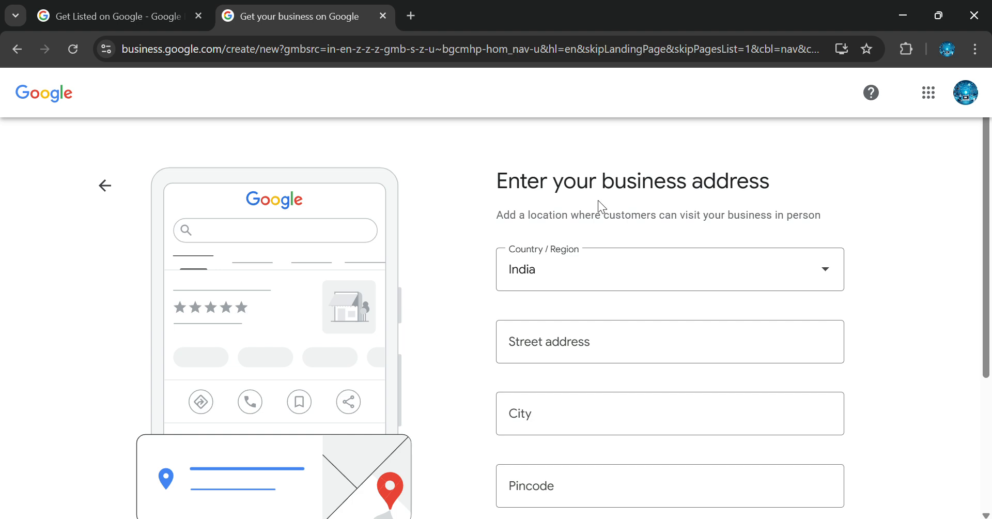
scroll(597, 199, "down", 1)
left_click(590, 188)
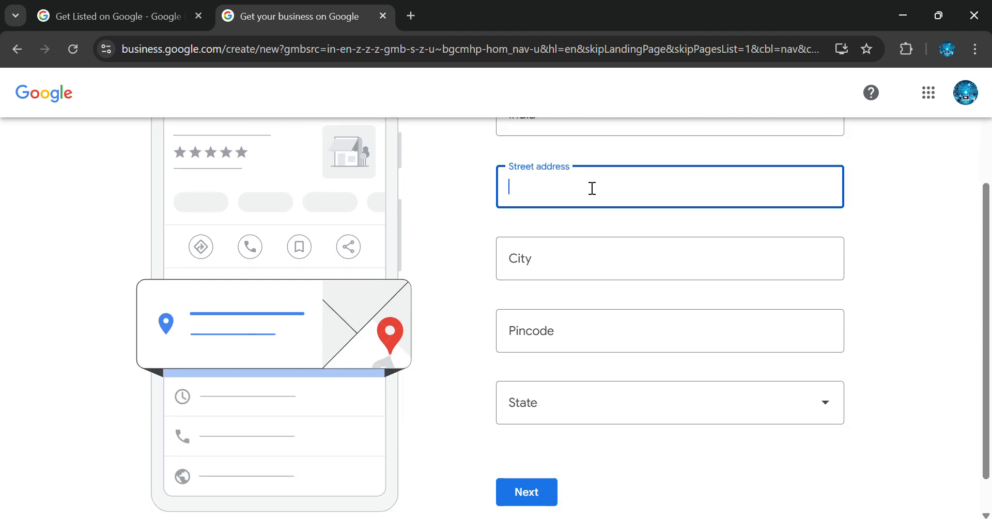
type("pa")
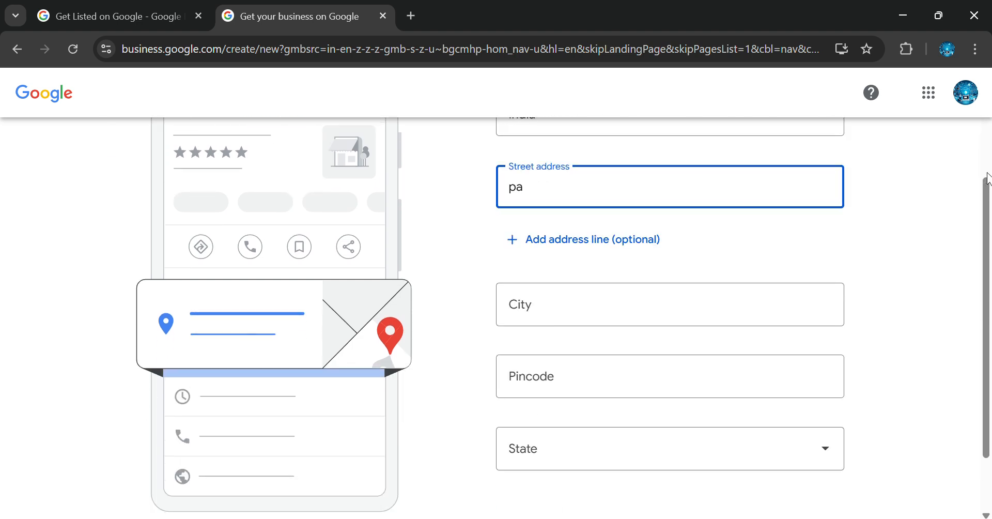
type("nchmura")
key("Tab")
key("Tab")
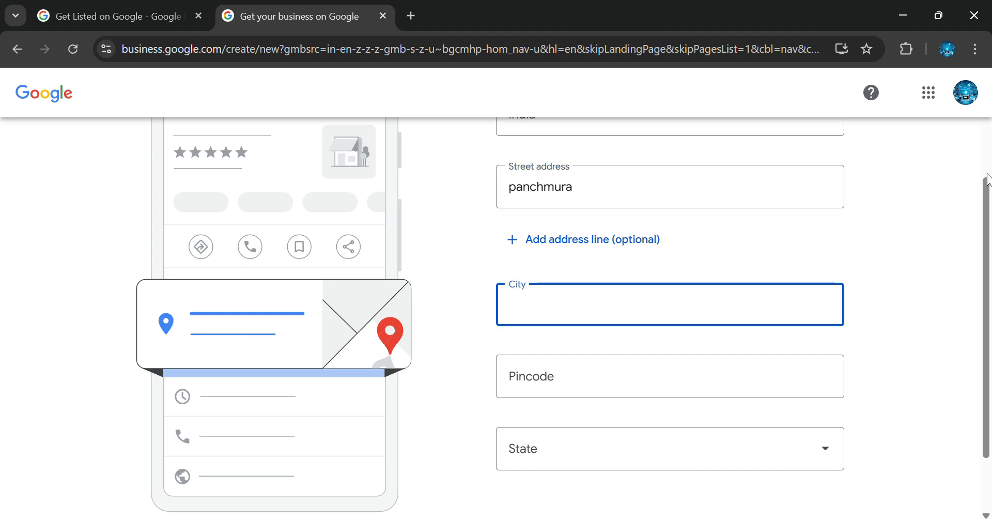
type("ban")
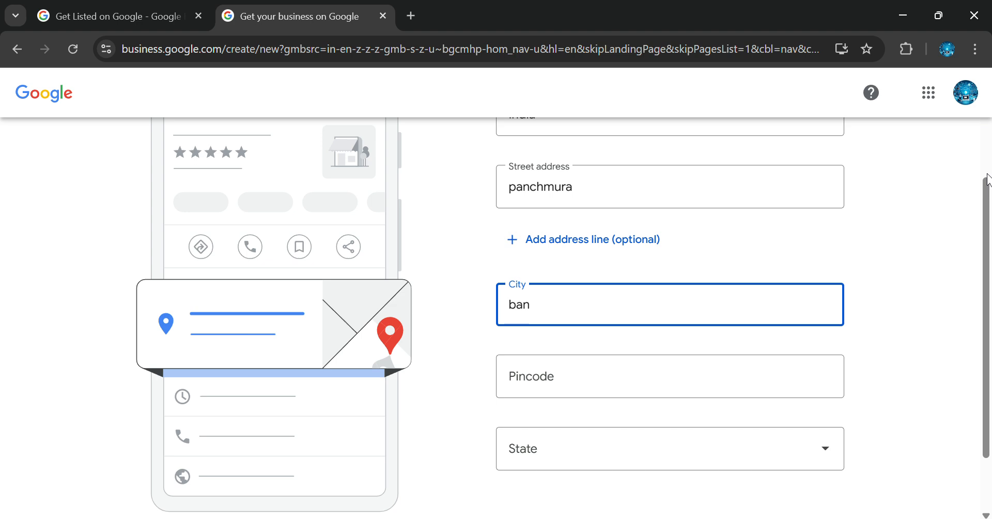
type("kura")
key("Tab")
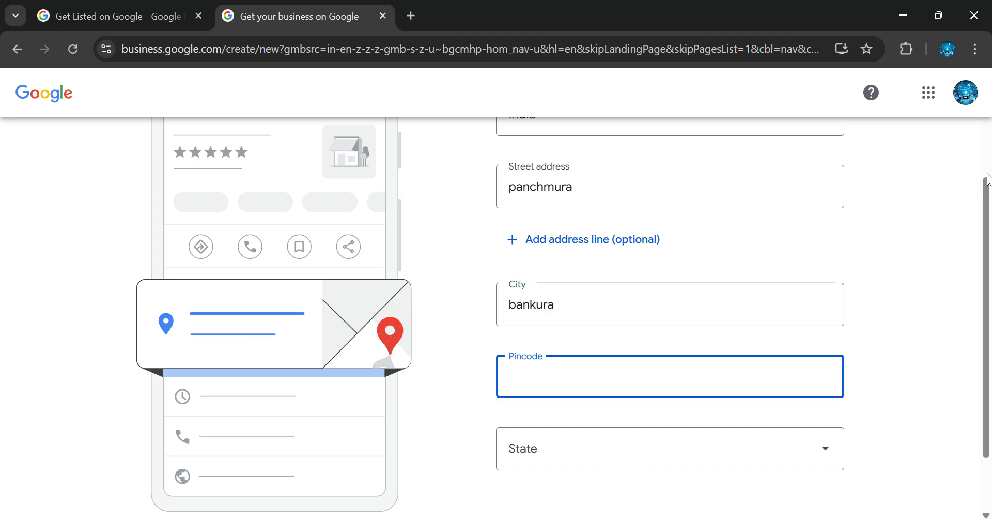
type("722156")
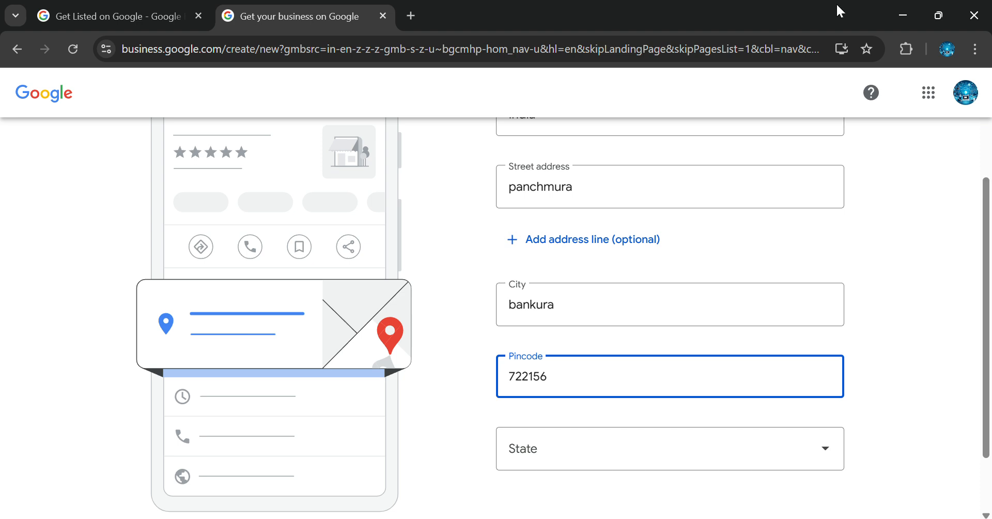
Set the state to West Bengal and submit the address
left_click_drag(642, 422, 636, 440)
left_click(632, 447)
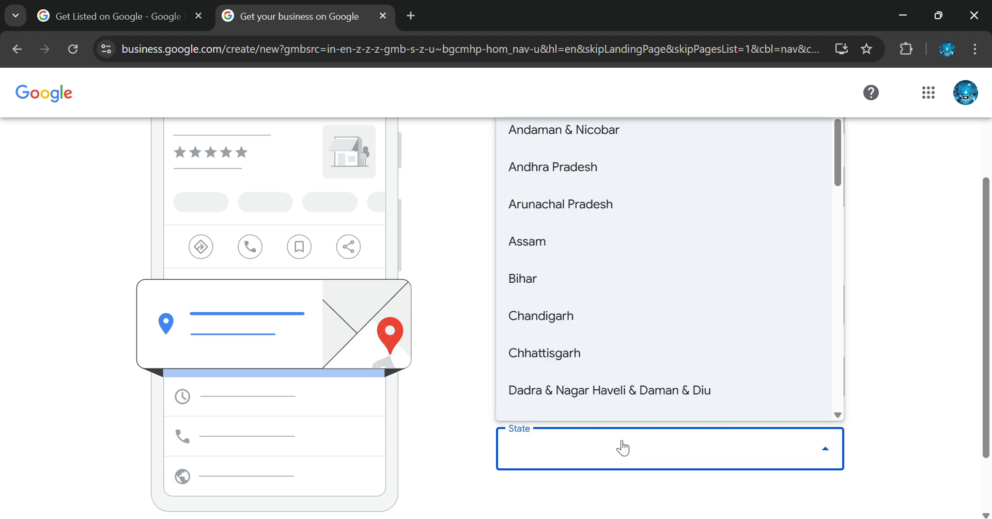
scroll(566, 295, "down", 15)
scroll(538, 392, "down", 5)
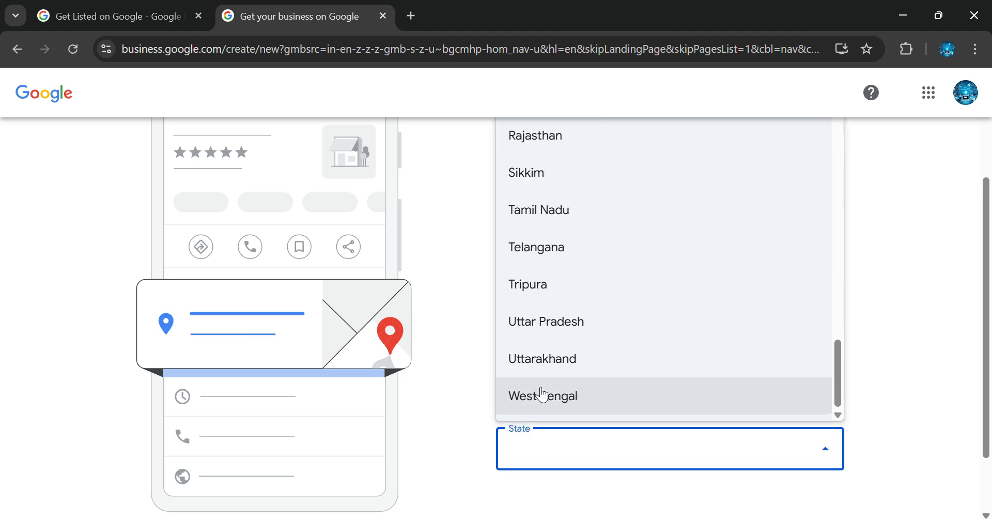
left_click(541, 395)
scroll(558, 377, "down", 2)
left_click(521, 458)
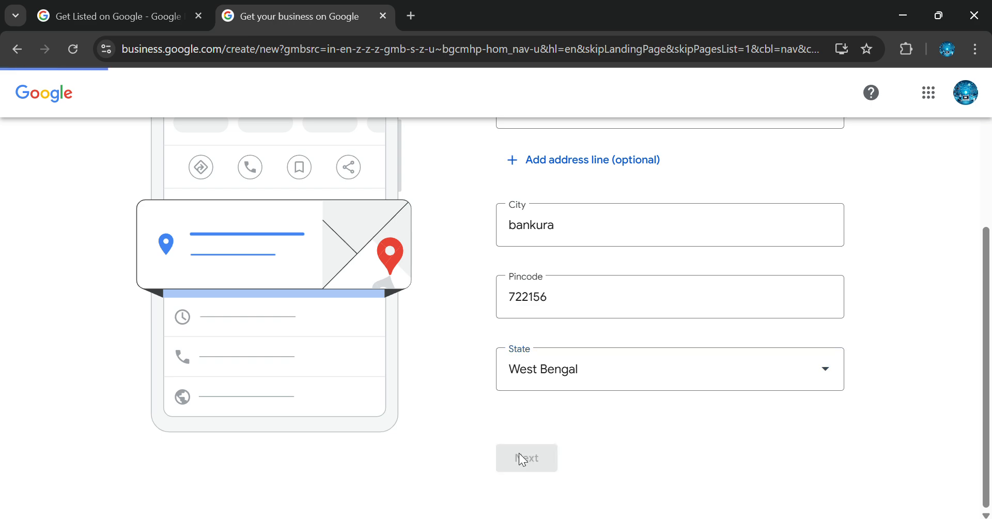
Review the three suggested listings, choose None of these, and continue
scroll(602, 360, "down", 3)
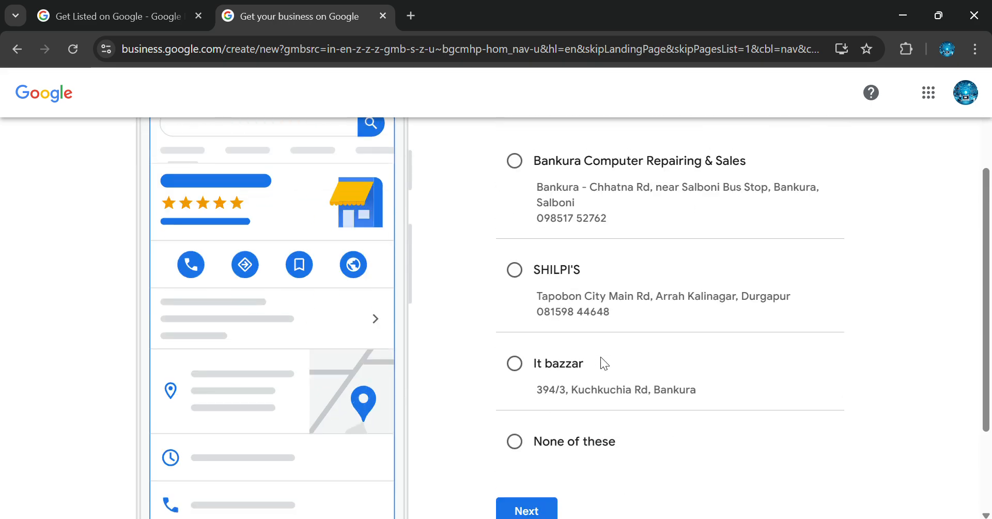
scroll(600, 357, "down", 1)
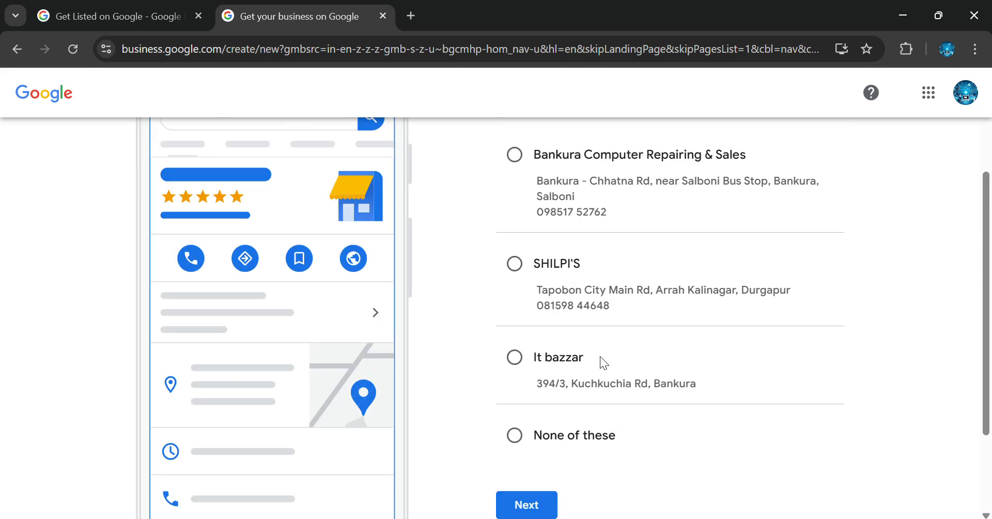
scroll(599, 356, "up", 3)
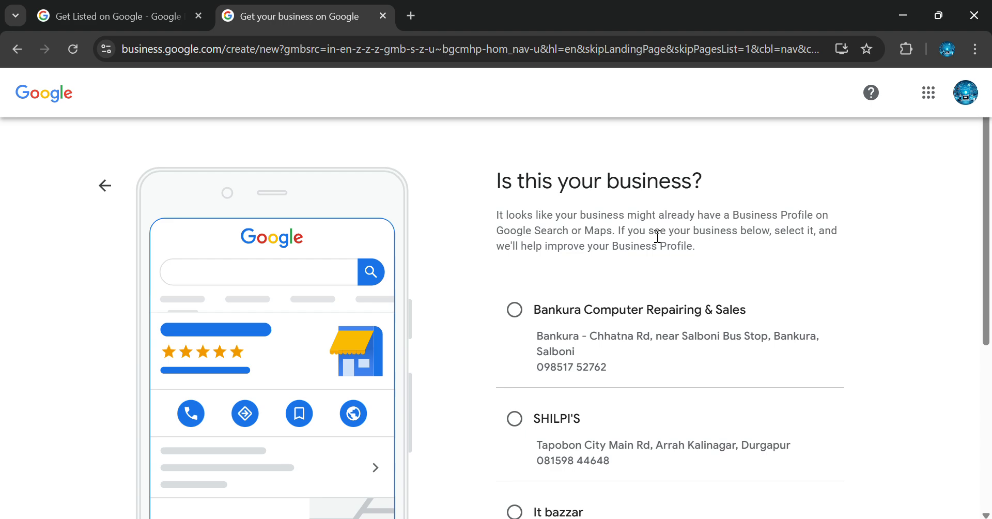
scroll(658, 236, "down", 4)
scroll(548, 373, "up", 4)
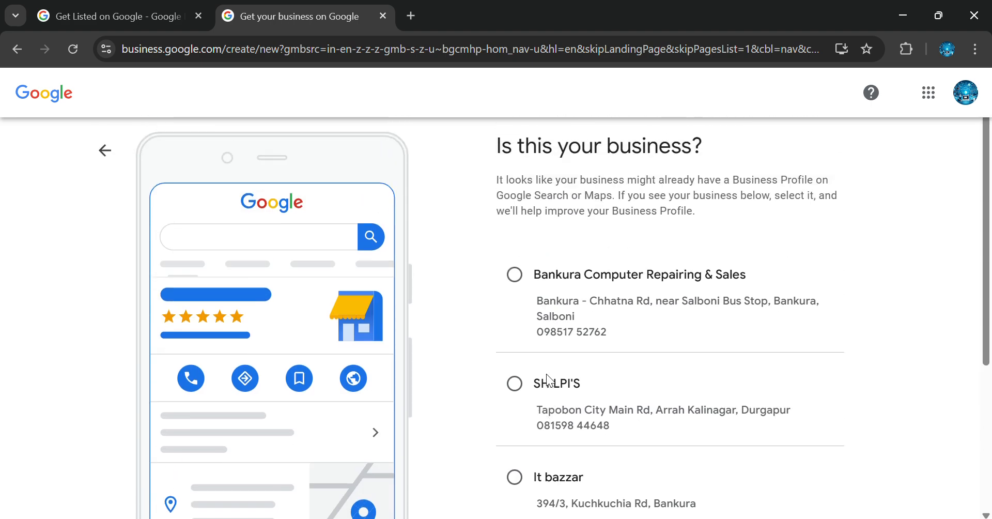
scroll(555, 342, "down", 3)
scroll(559, 340, "down", 3)
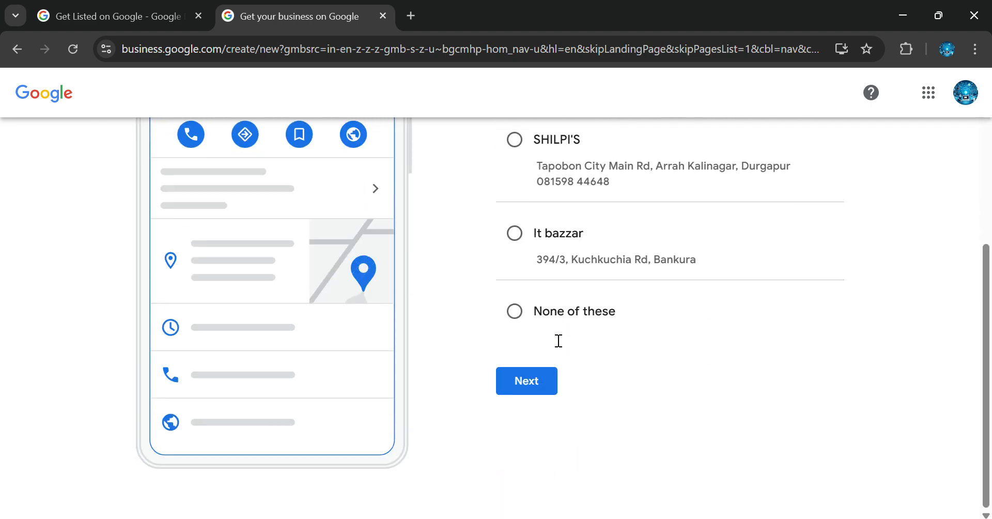
scroll(535, 311, "up", 5)
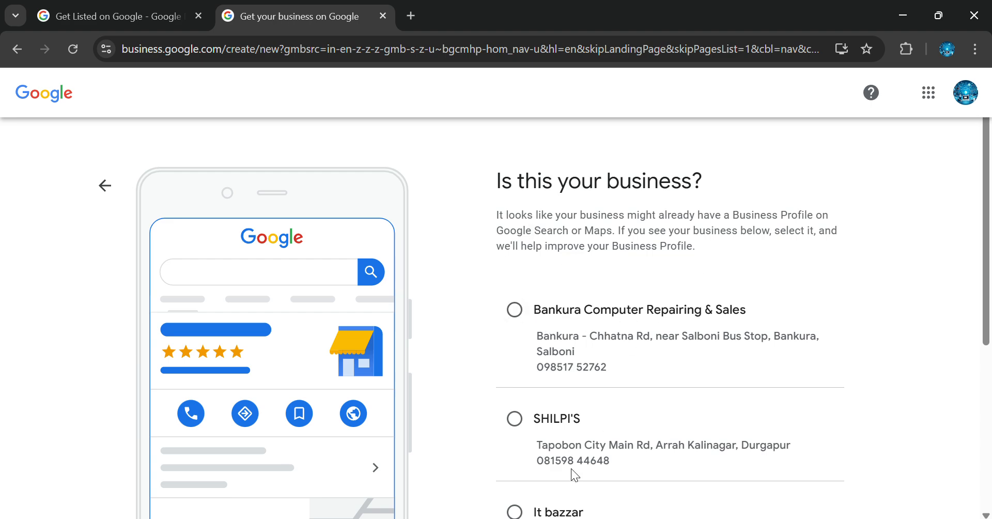
scroll(555, 427, "down", 1)
scroll(554, 428, "down", 3)
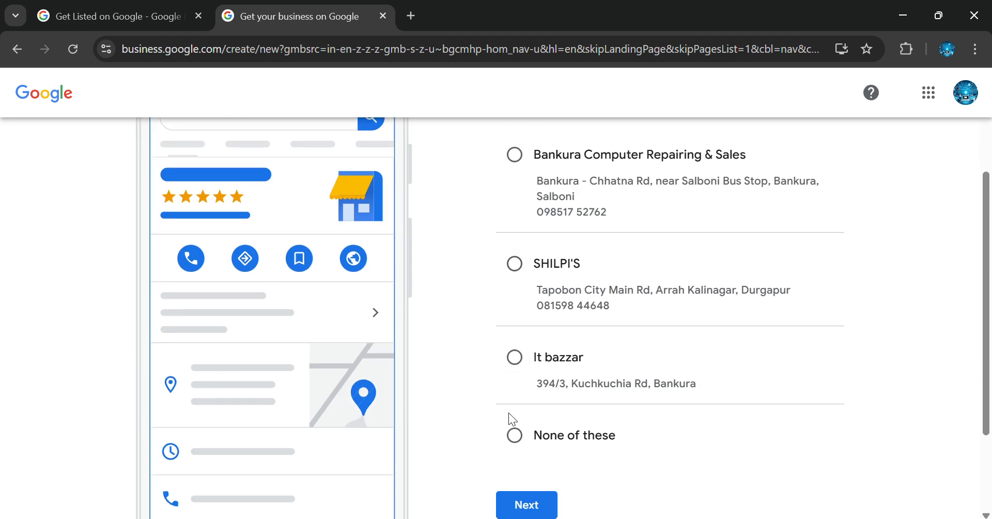
left_click(515, 435)
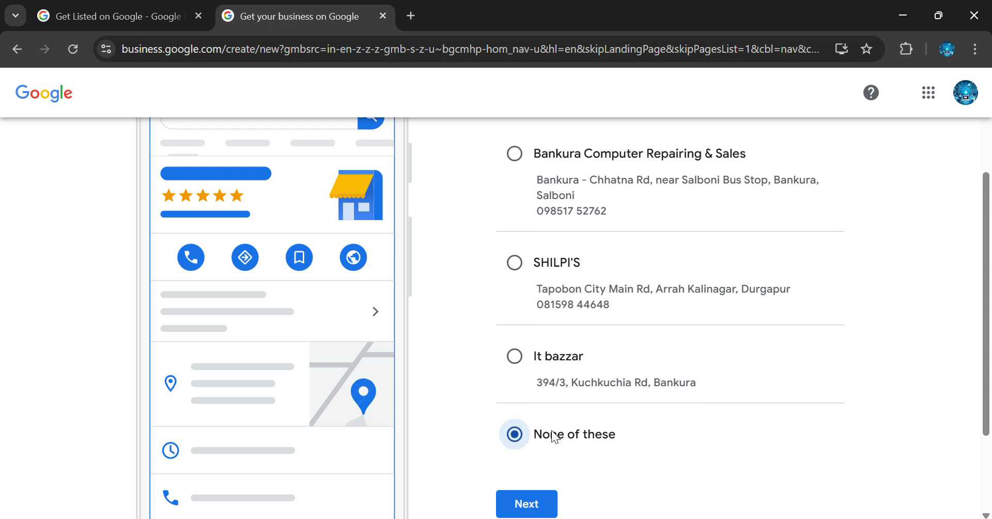
scroll(541, 399, "down", 3)
left_click(547, 378)
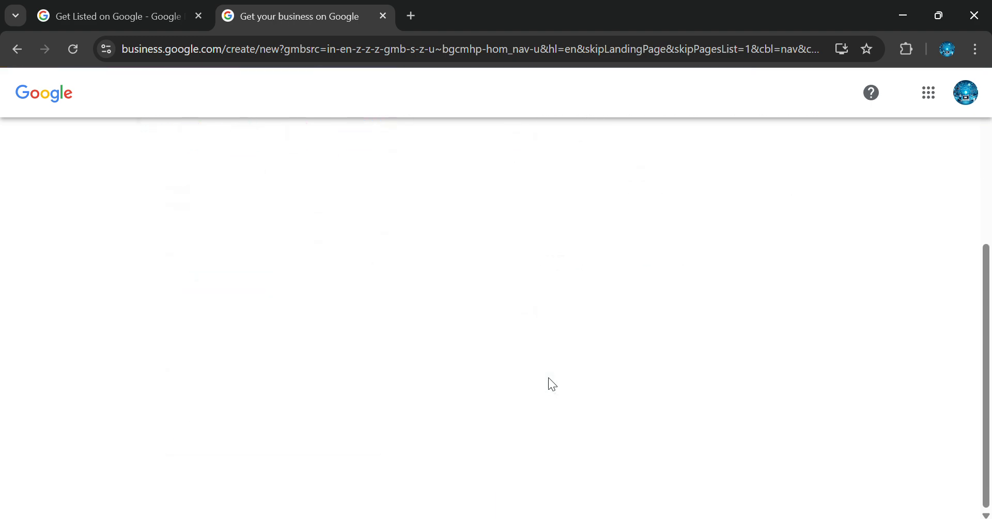
Try moving the map pin, reset it to the original address spot, and confirm it
scroll(611, 383, "down", 3)
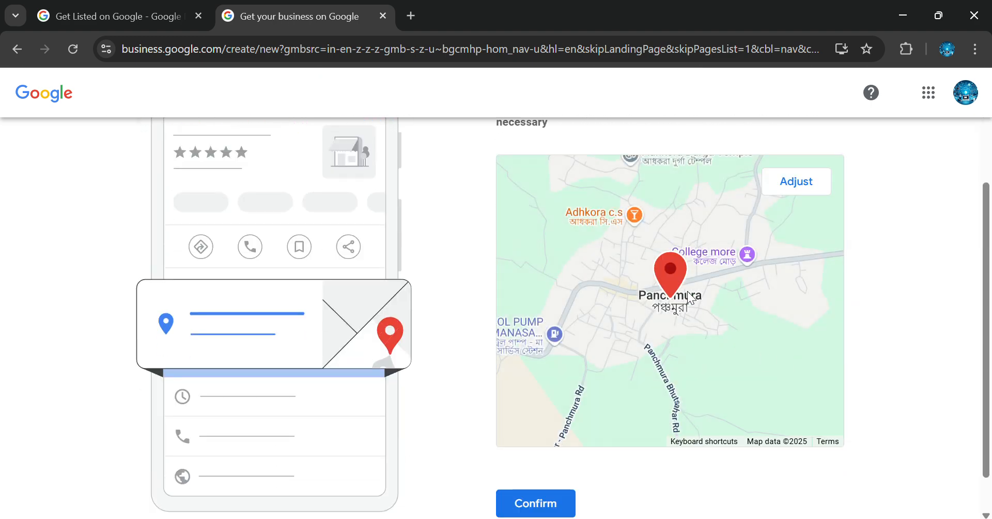
scroll(655, 303, "up", 3)
scroll(685, 308, "down", 4)
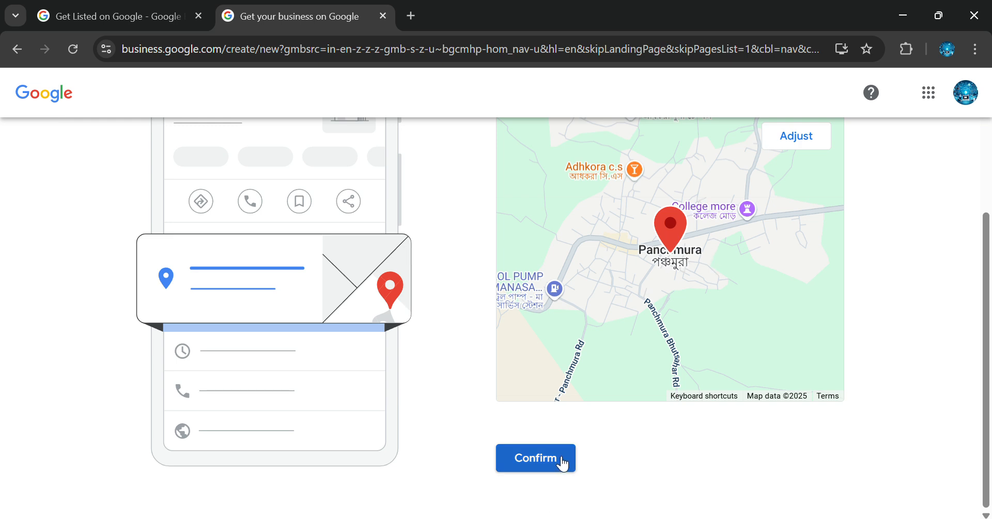
left_click(795, 151)
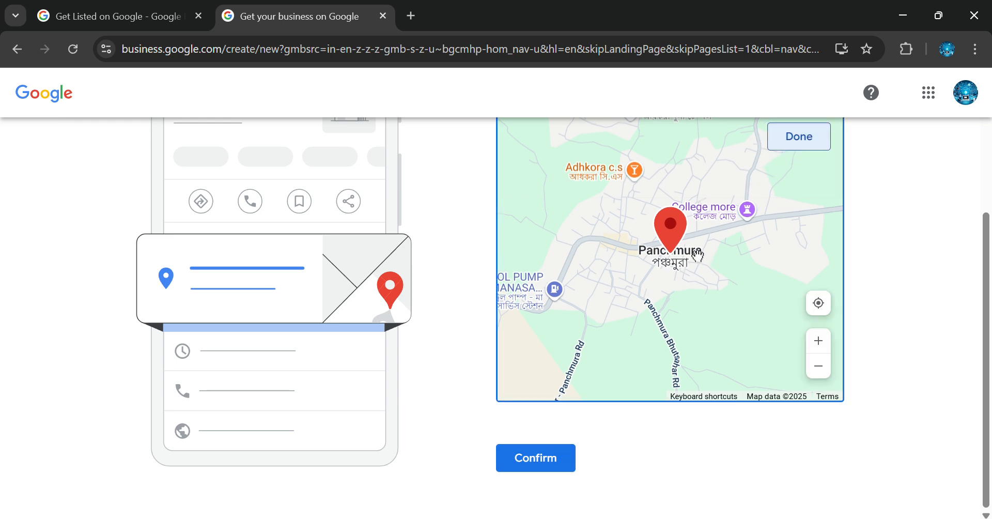
left_click_drag(661, 237, 689, 250)
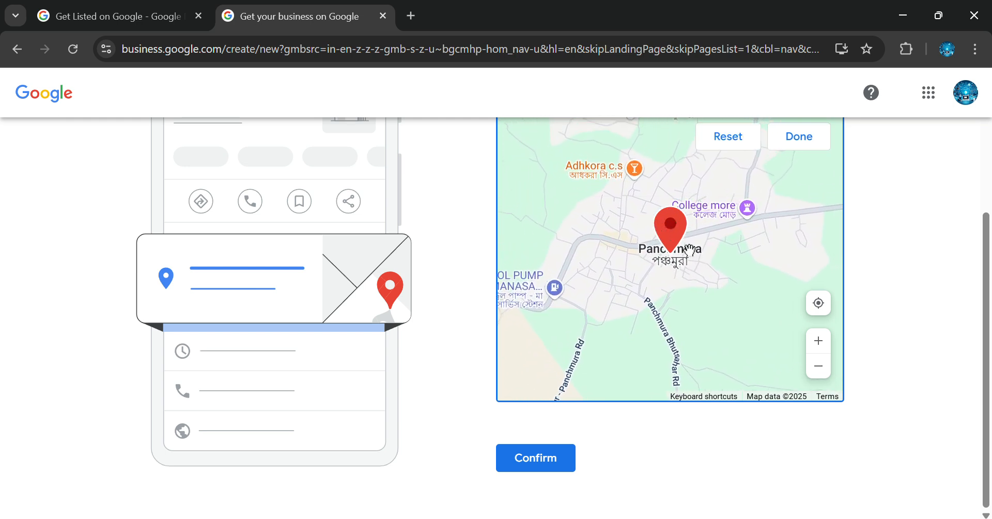
left_click(818, 308)
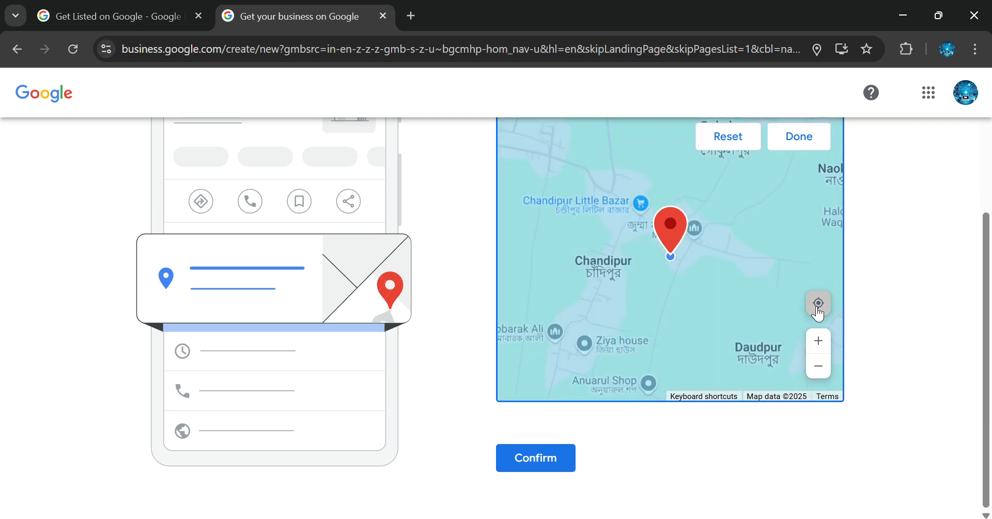
left_click(721, 144)
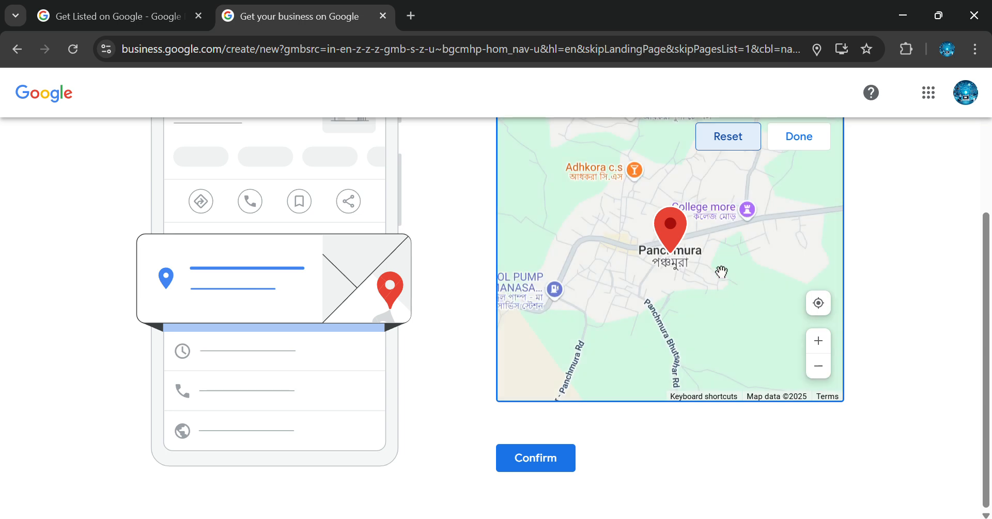
left_click(569, 463)
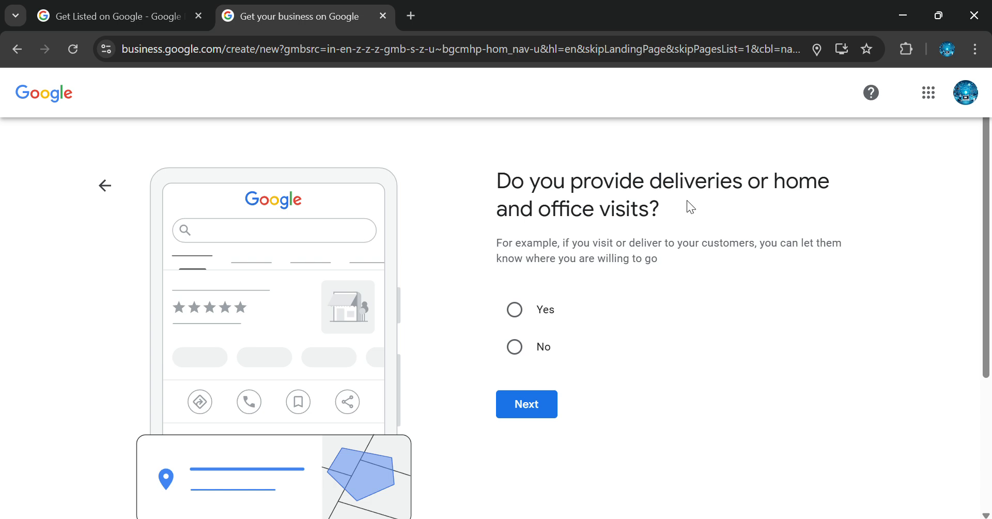
Answer No to deliveries or visits and enter the business phone number
left_click(514, 347)
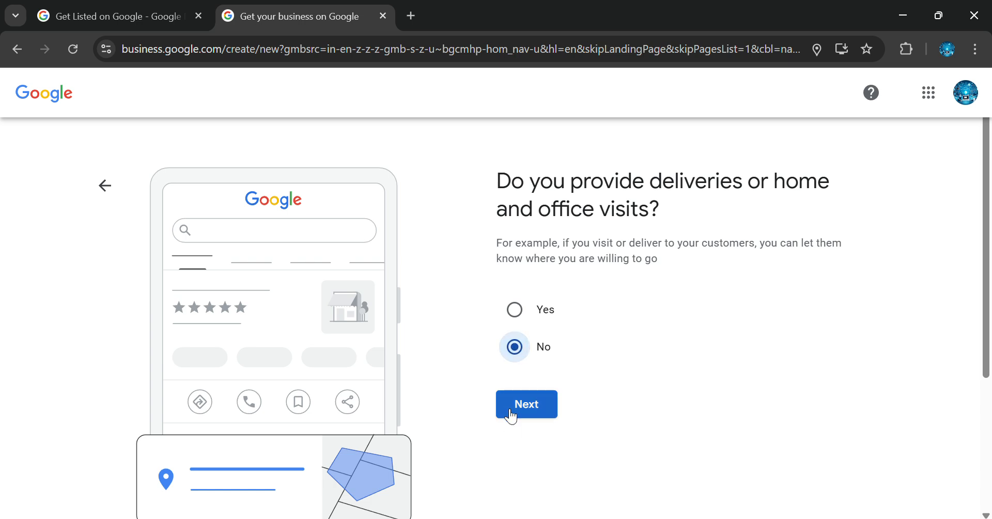
left_click(518, 415)
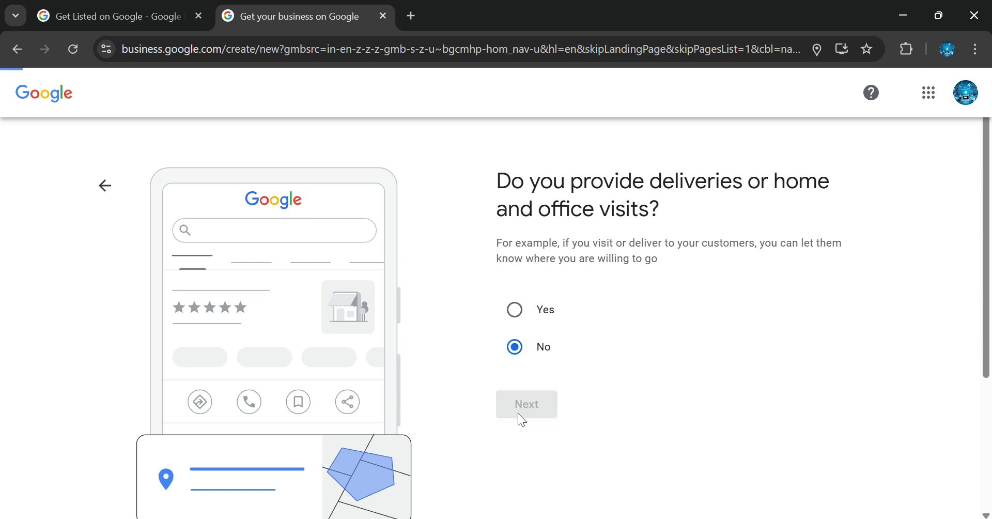
left_click(584, 292)
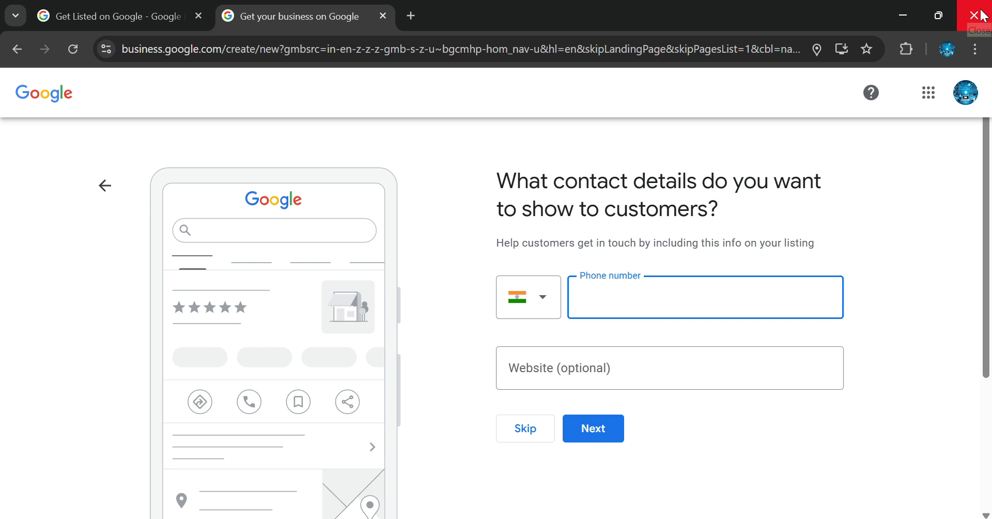
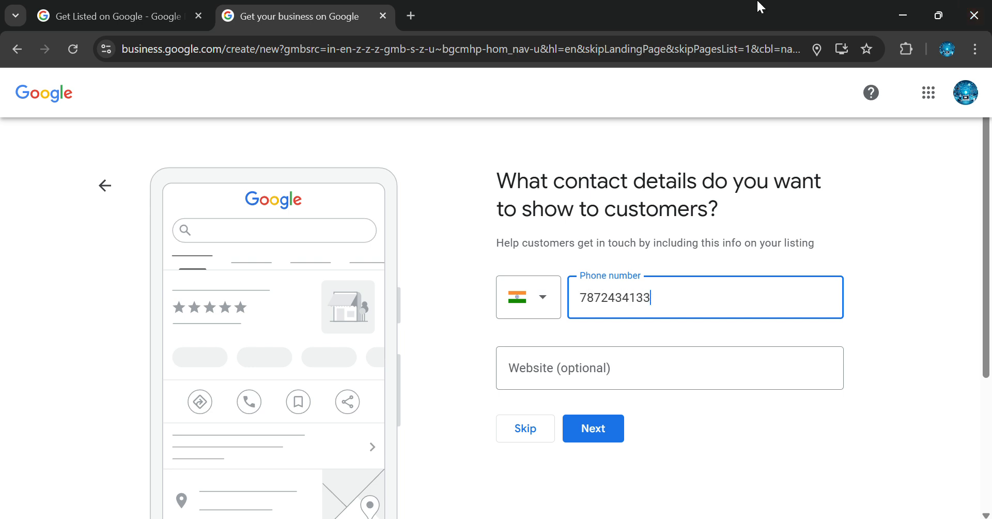
Leave the website field blank and submit the contact details
left_click(649, 371)
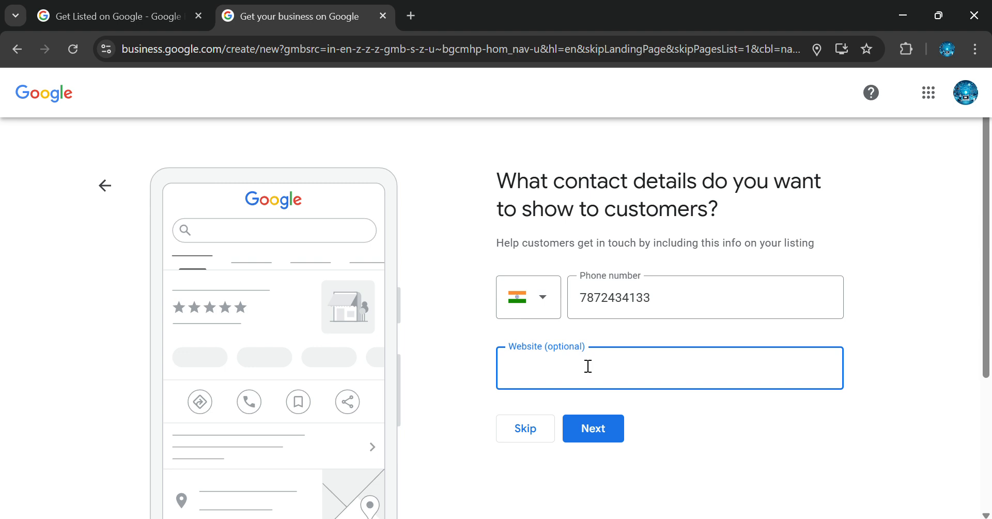
left_click(723, 479)
left_click(610, 433)
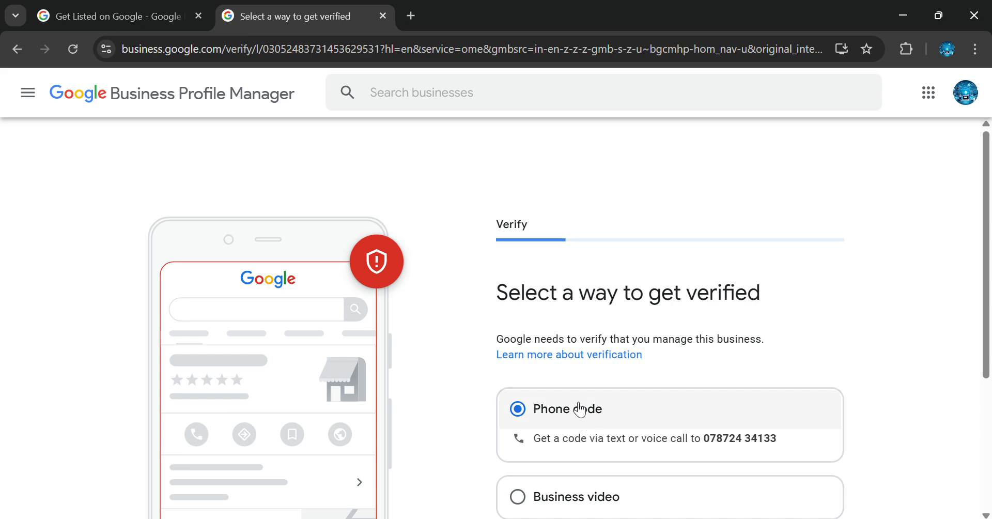
Review the additional verification options, then proceed with Phone code verification
scroll(545, 369, "down", 4)
scroll(544, 369, "up", 2)
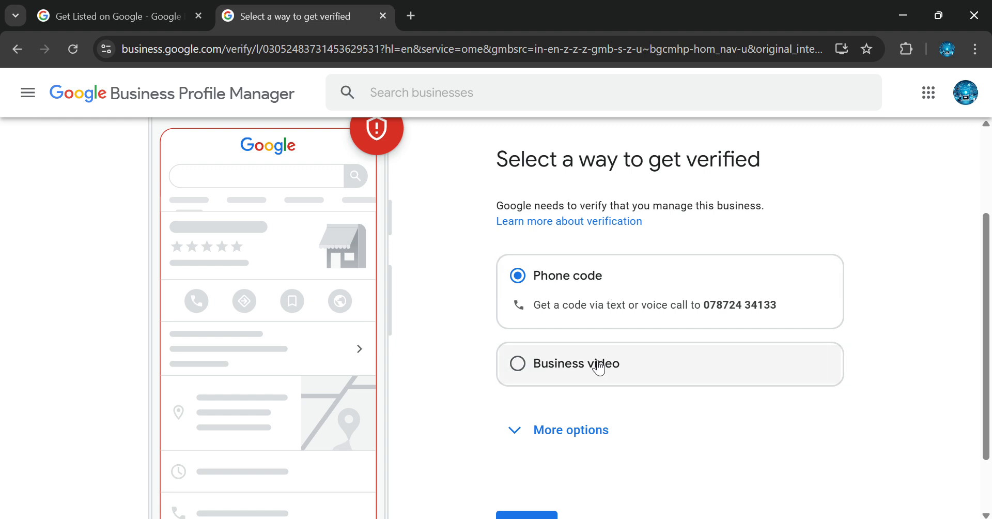
left_click(518, 437)
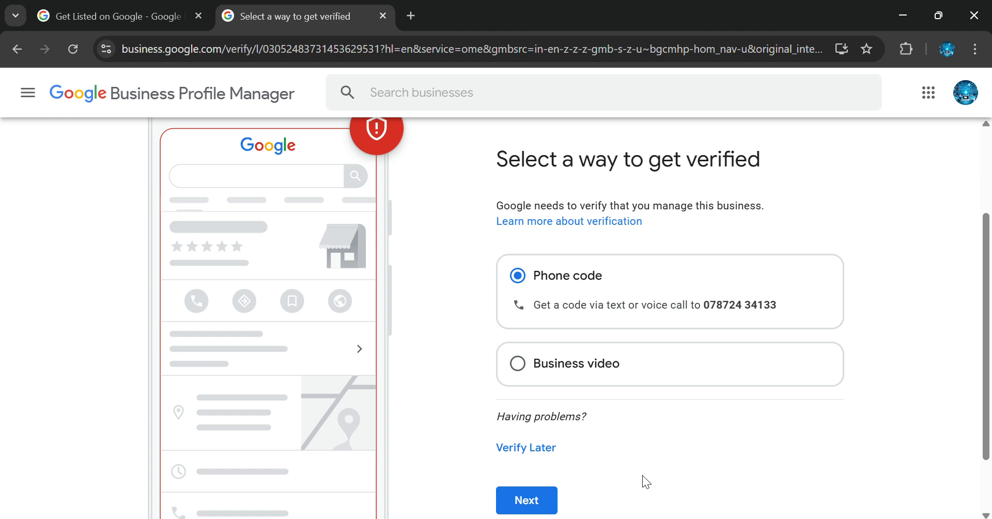
left_click(550, 498)
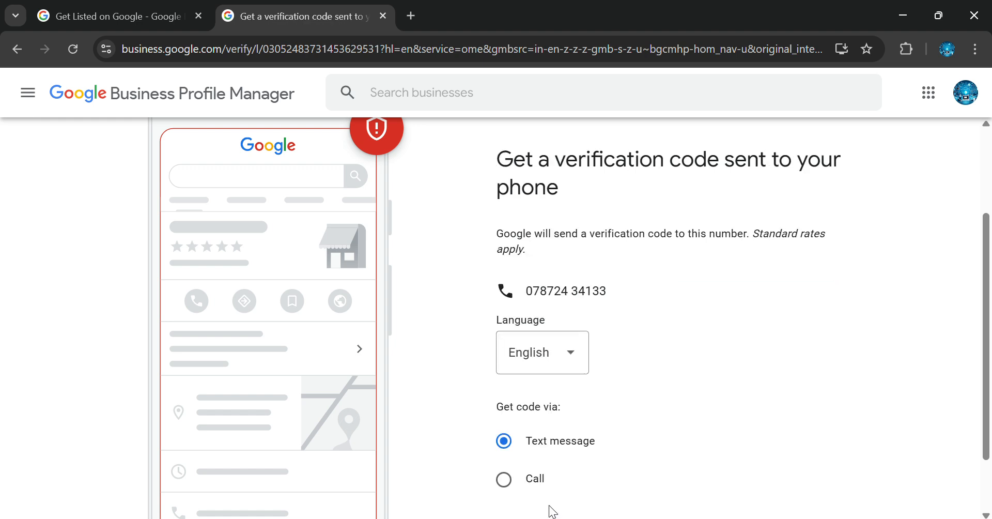
Have the verification code sent by text message, then enter the received 6-digit code and verify
scroll(505, 439, "down", 1)
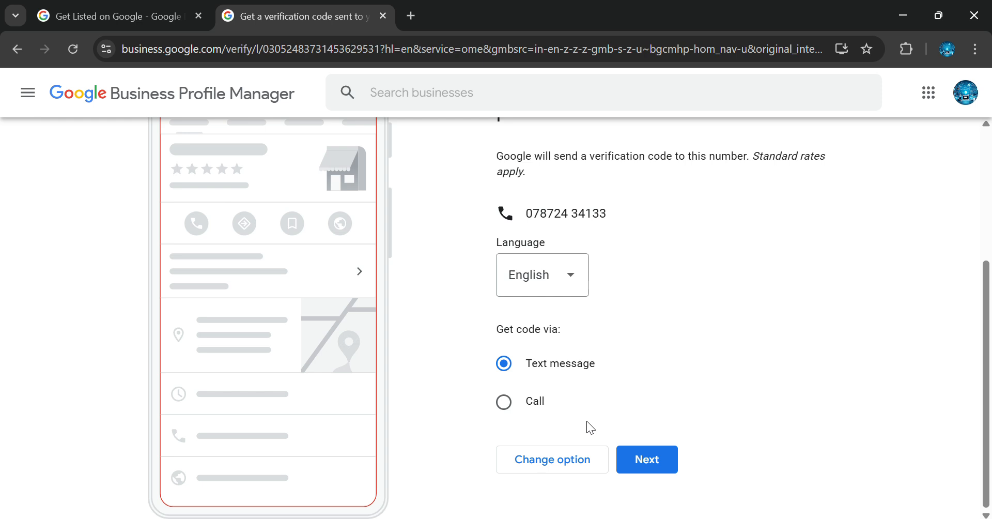
left_click(652, 457)
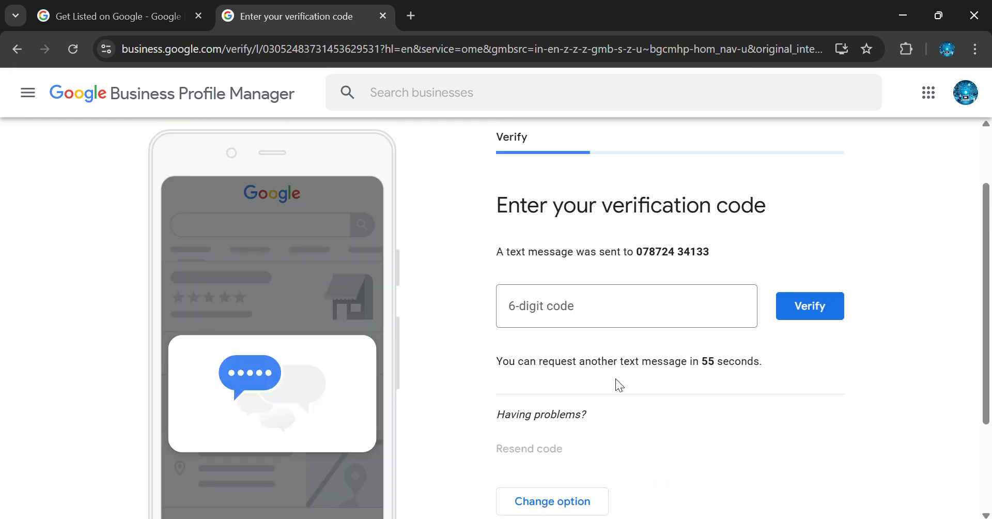
left_click(615, 321)
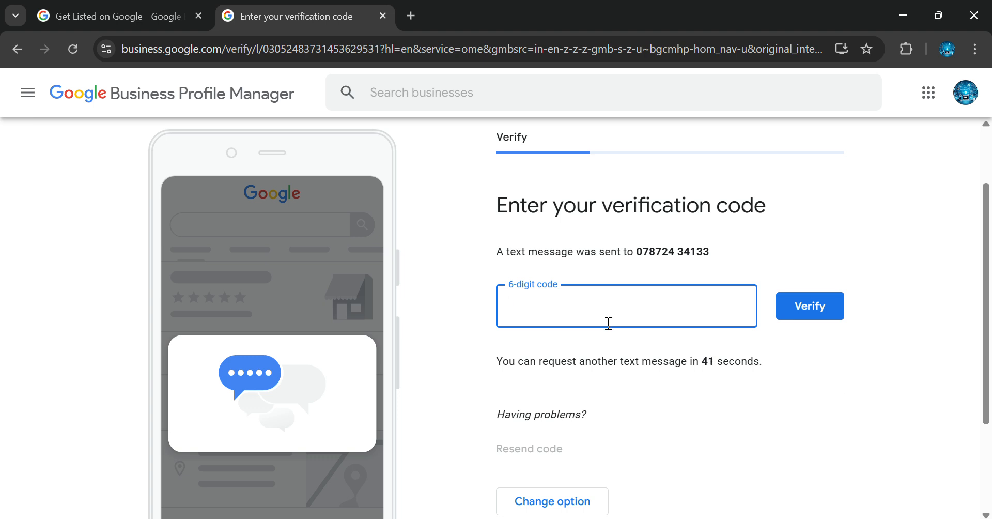
left_click(798, 304)
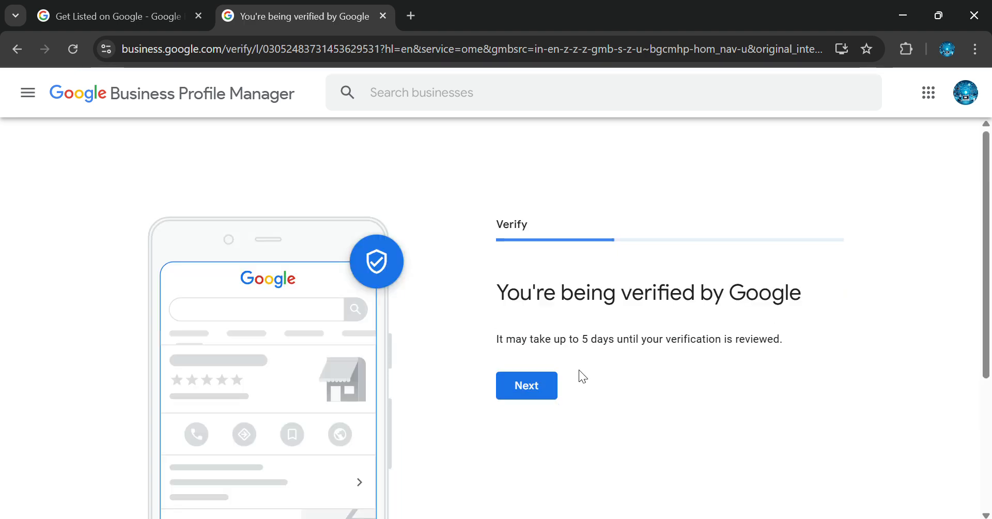
Continue past the verification notice to the Add your services step
left_click(556, 386)
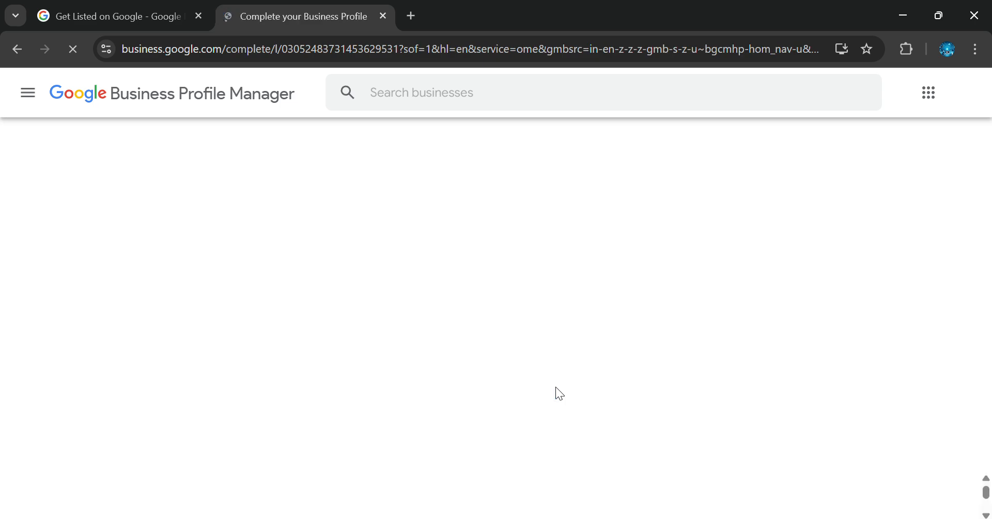
scroll(600, 314, "down", 4)
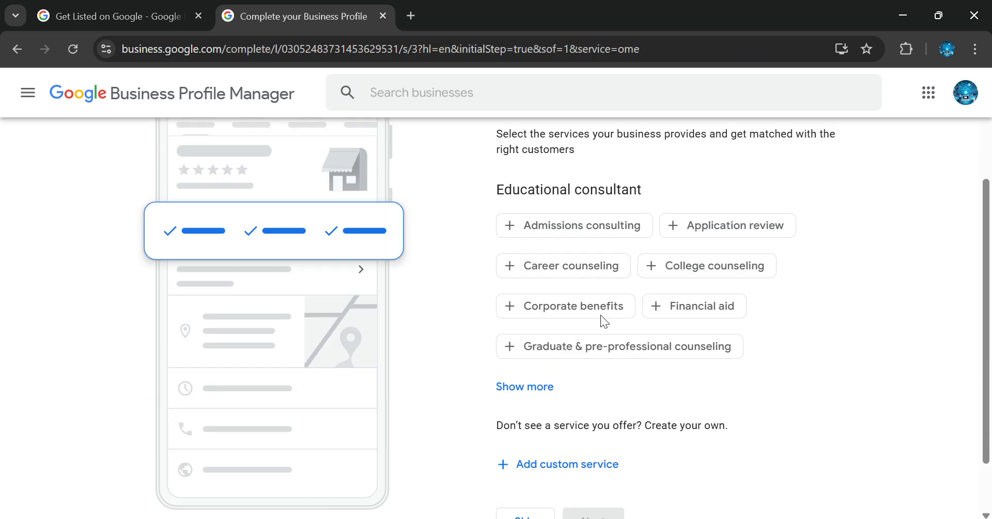
scroll(601, 314, "up", 4)
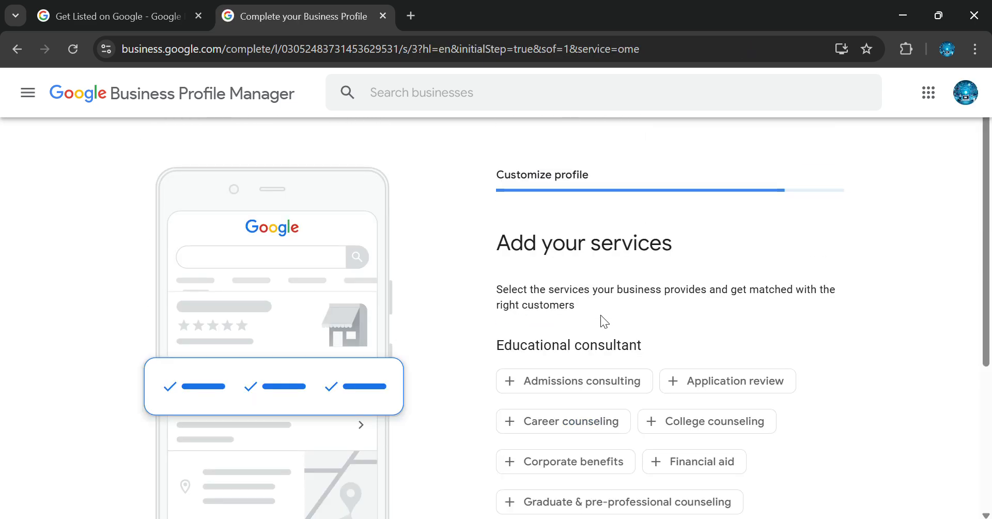
scroll(600, 315, "down", 2)
scroll(602, 322, "down", 2)
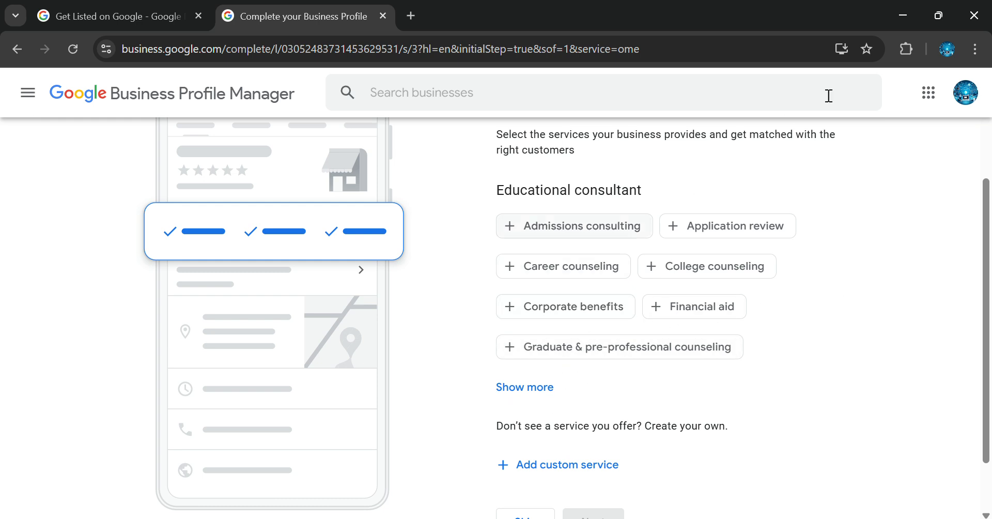
scroll(568, 349, "down", 2)
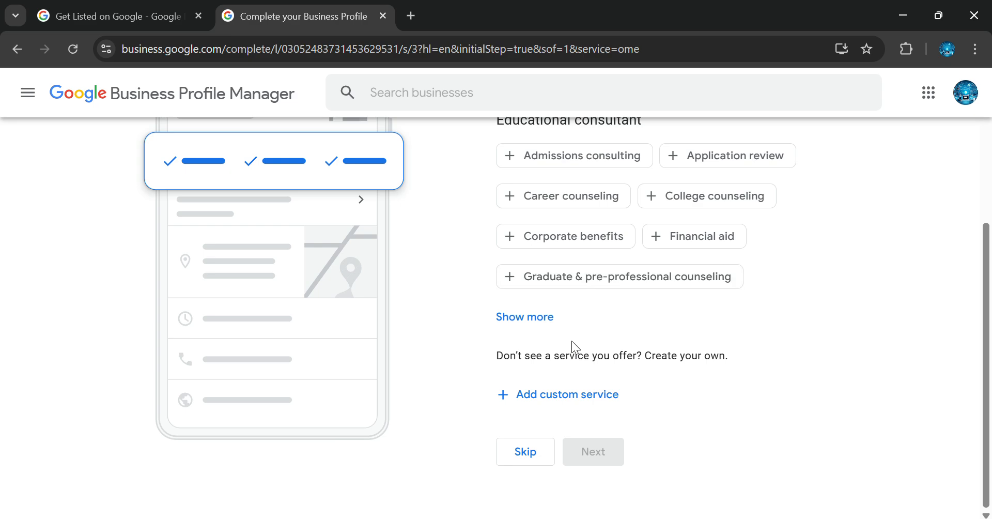
scroll(573, 337, "up", 4)
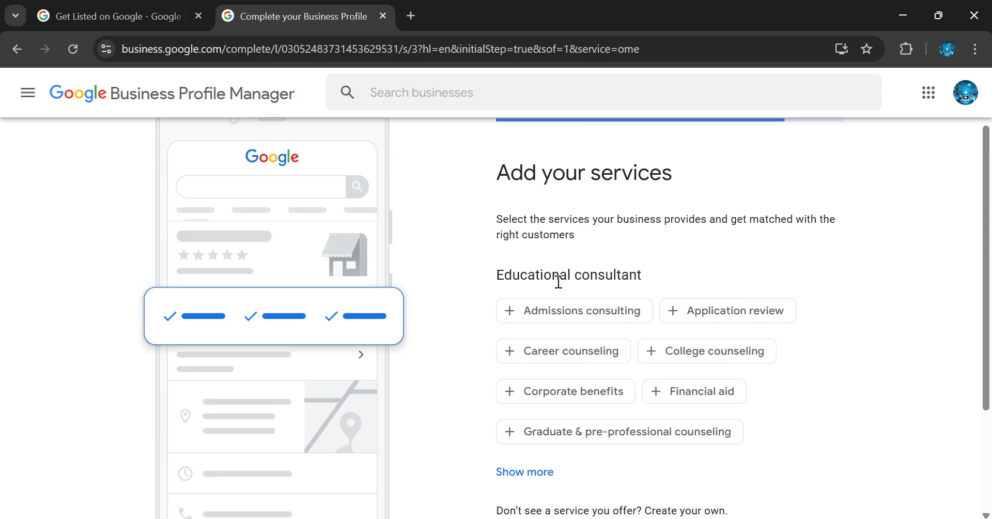
scroll(638, 279, "down", 3)
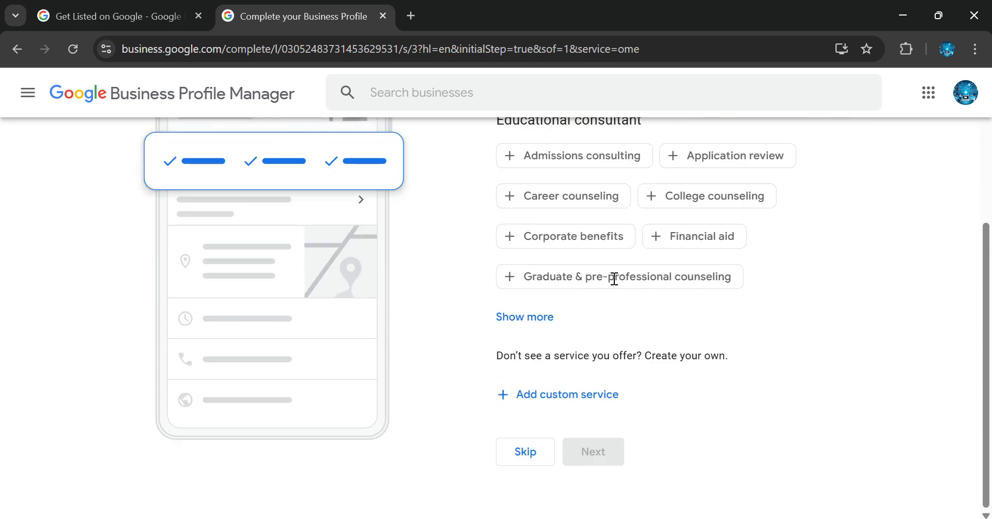
Add Special needs education from the full services list and continue
left_click(529, 316)
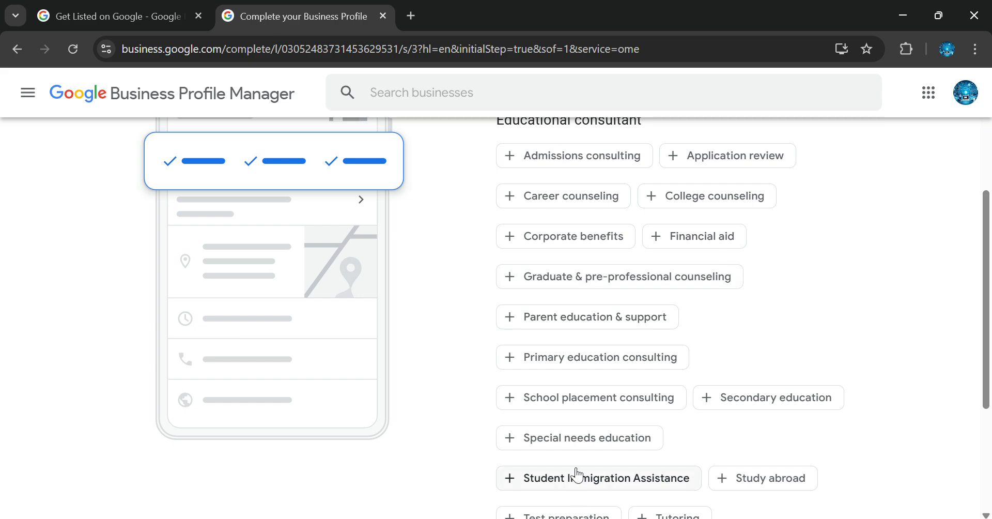
scroll(575, 474, "down", 4)
scroll(595, 289, "up", 5)
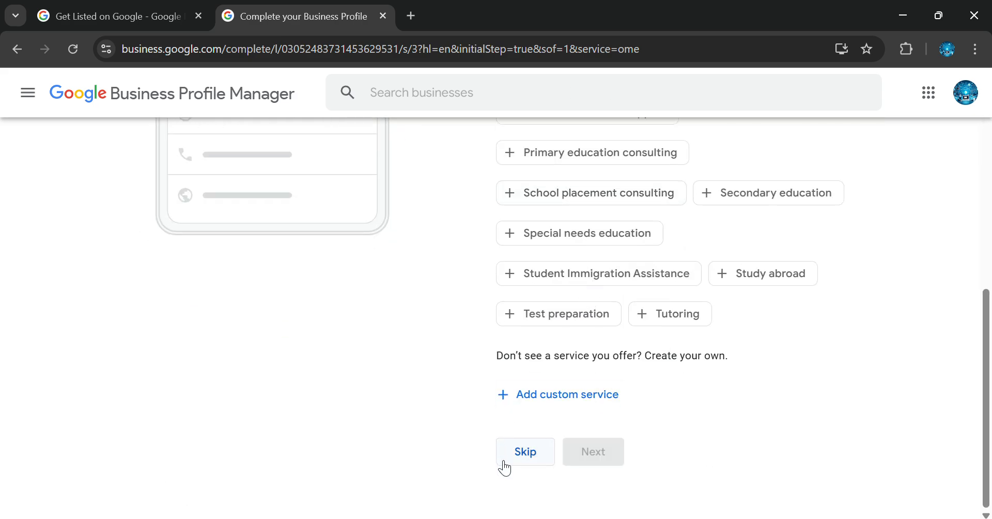
scroll(575, 437, "up", 3)
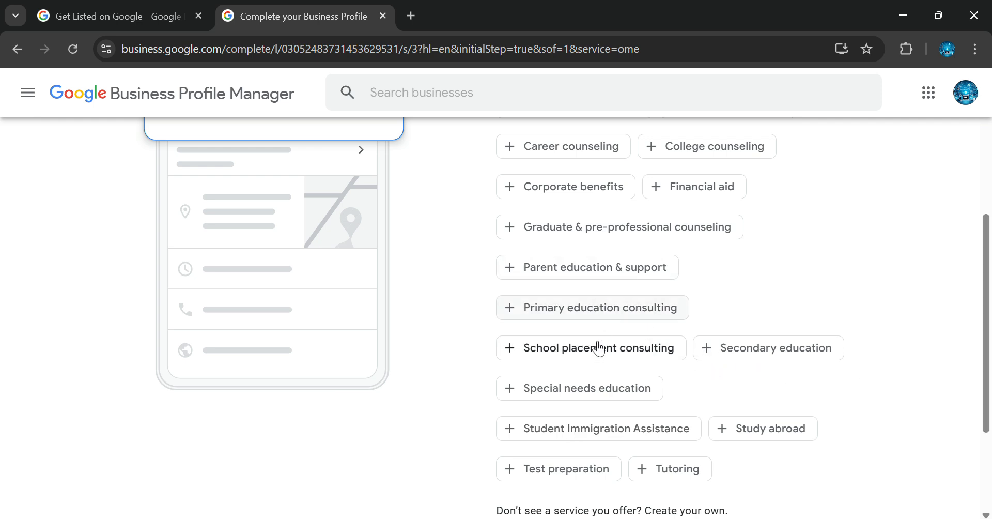
left_click(634, 392)
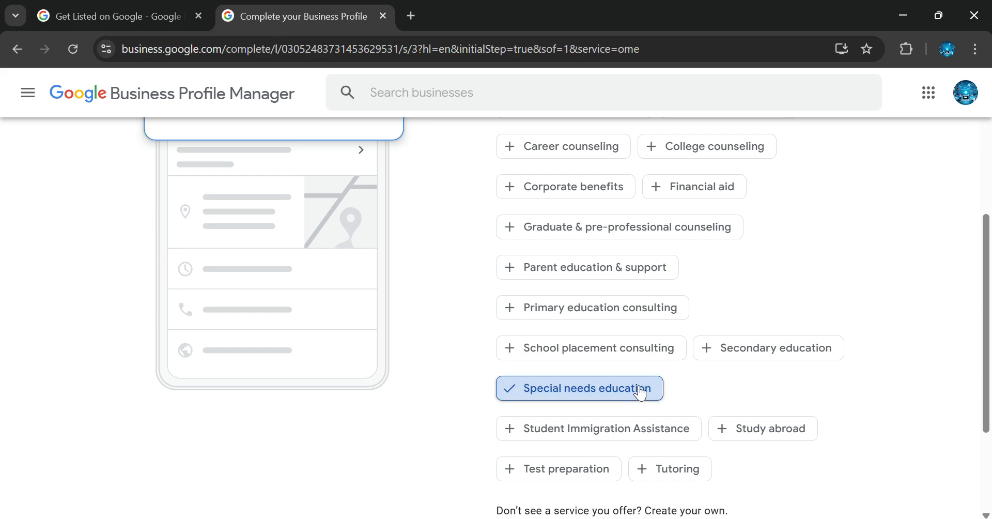
scroll(633, 393, "down", 3)
left_click(605, 458)
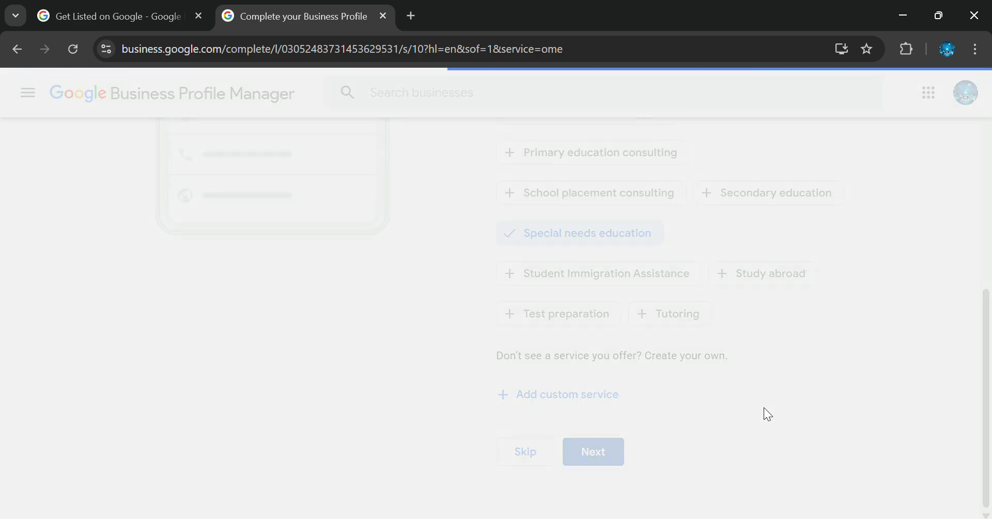
Switch every day from Sunday through Saturday to Open
scroll(687, 331, "down", 3)
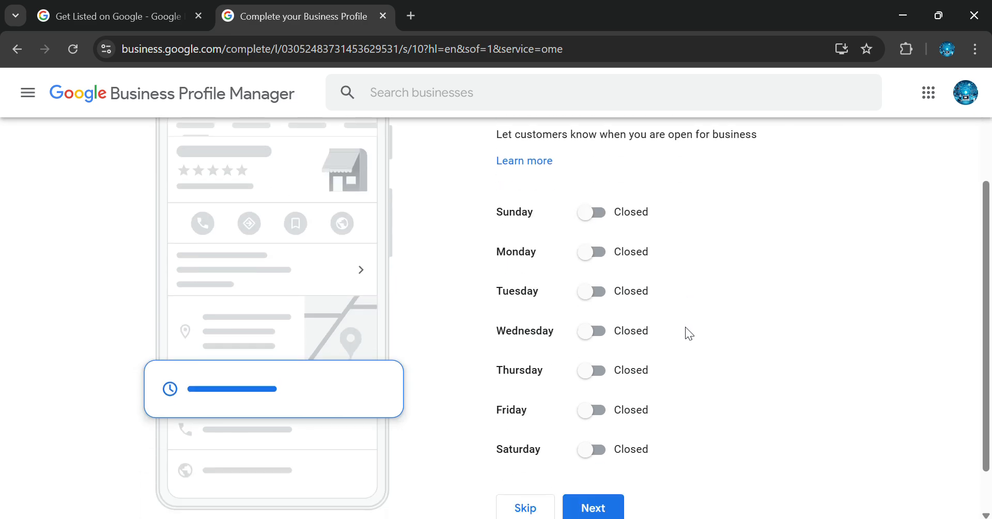
scroll(686, 332, "up", 3)
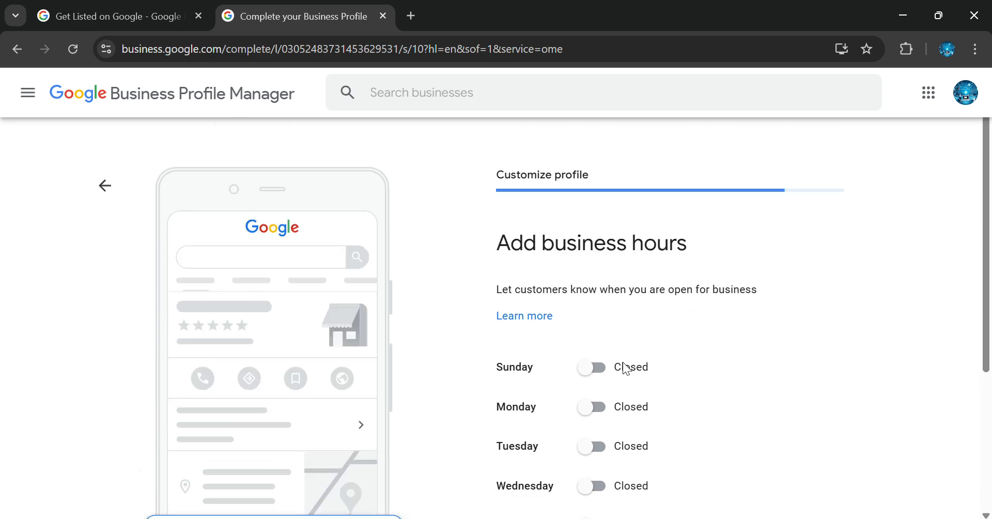
scroll(618, 311, "down", 2)
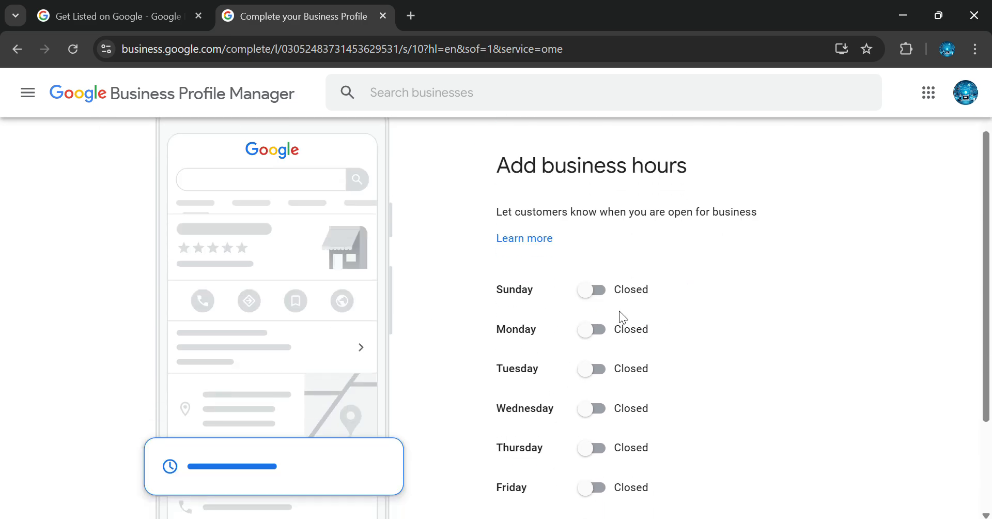
left_click(595, 293)
left_click(549, 316)
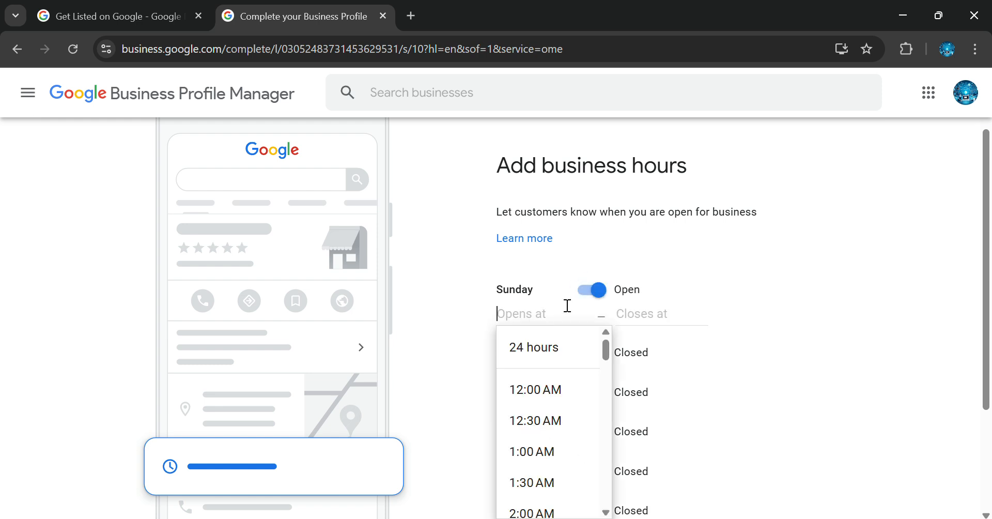
left_click(594, 293)
left_click(595, 293)
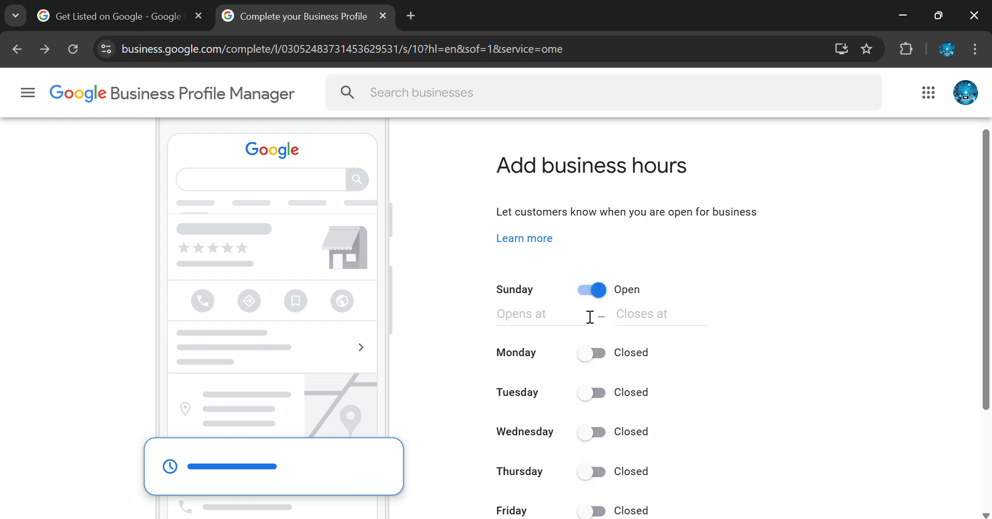
left_click(597, 293)
left_click(599, 293)
left_click(595, 293)
scroll(589, 401, "down", 3)
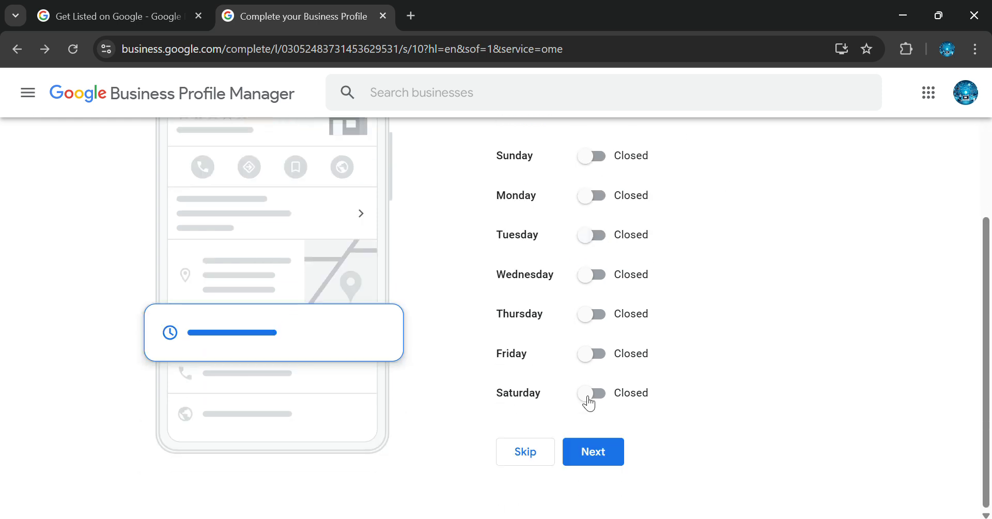
left_click(599, 156)
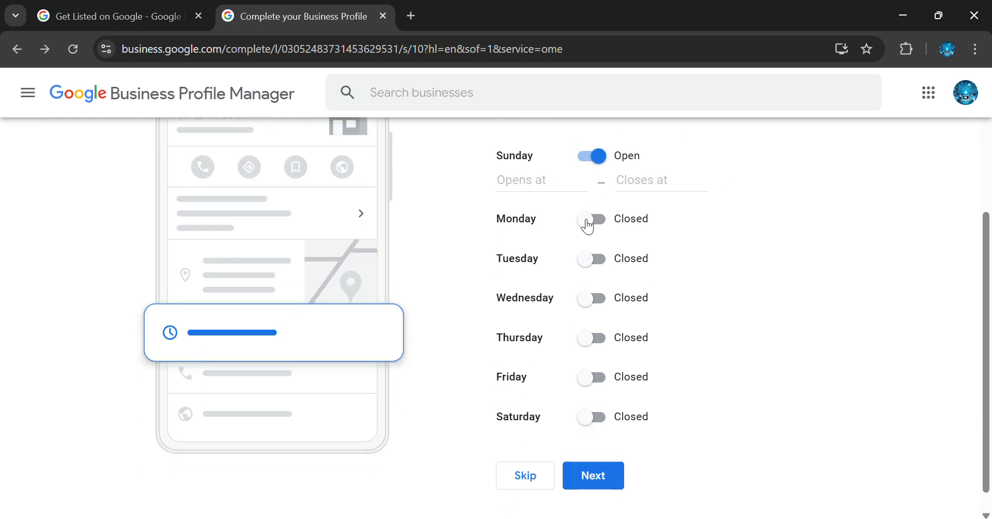
left_click(592, 219)
left_click(594, 282)
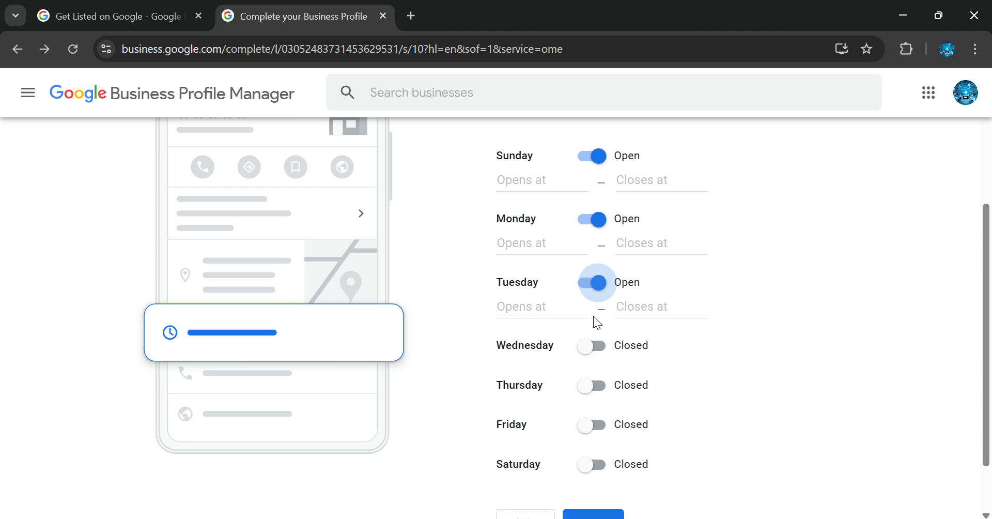
left_click(594, 346)
left_click(595, 411)
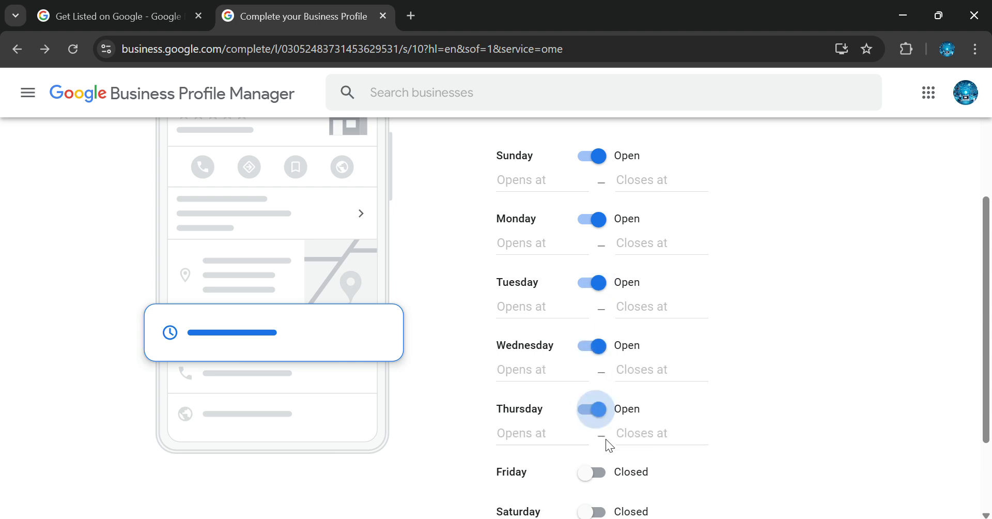
left_click(598, 471)
scroll(607, 366, "down", 3)
left_click(592, 394)
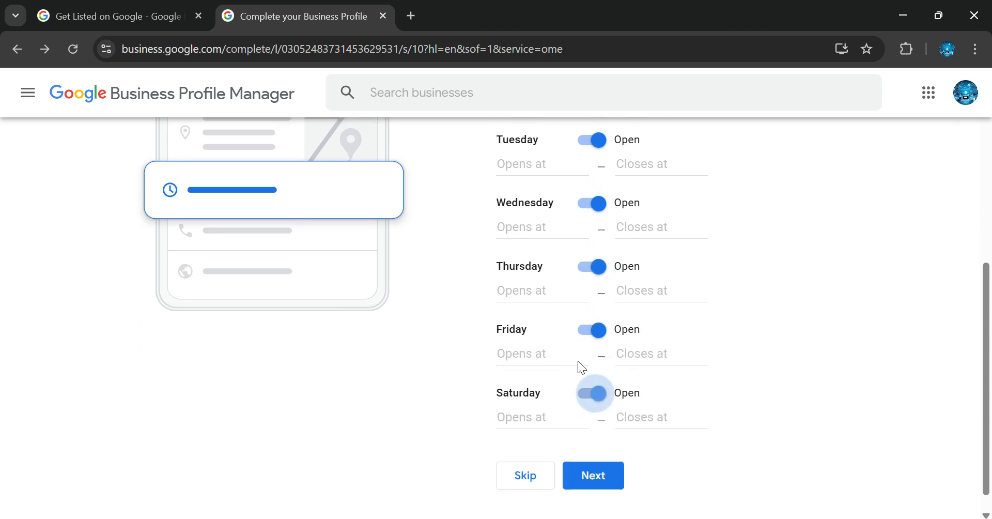
scroll(578, 367, "up", 5)
Set each day's opening time to 24 hours, Sunday through Saturday, and submit the hours
left_click(512, 274)
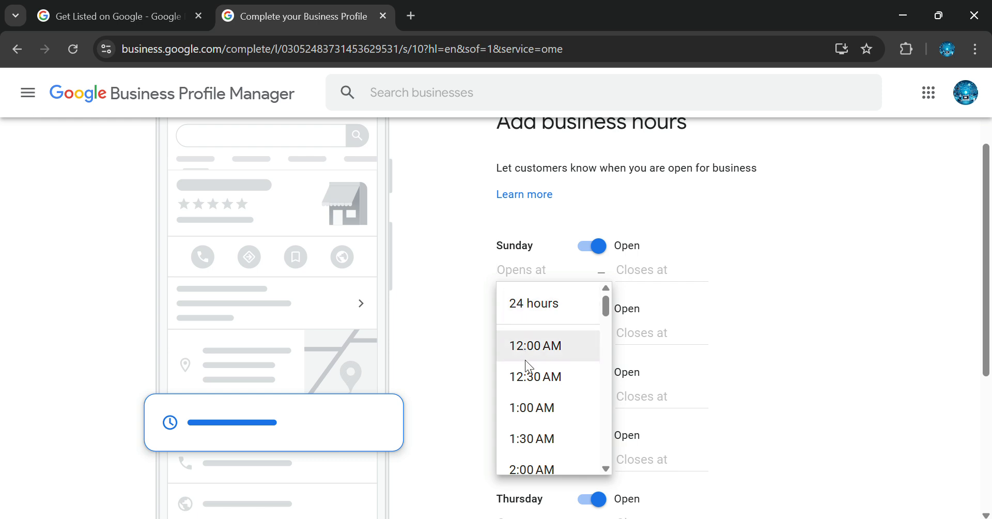
left_click(535, 306)
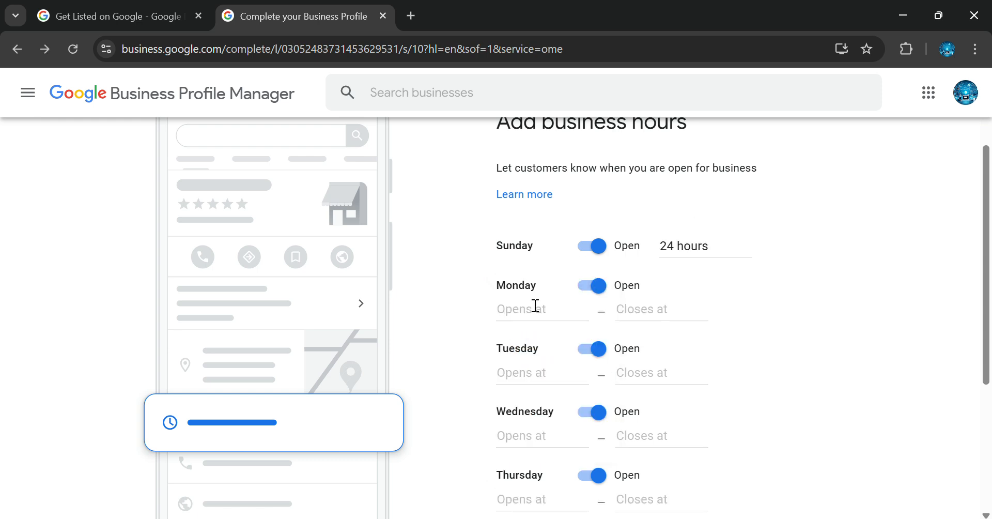
left_click(535, 306)
left_click(523, 343)
scroll(536, 324, "down", 3)
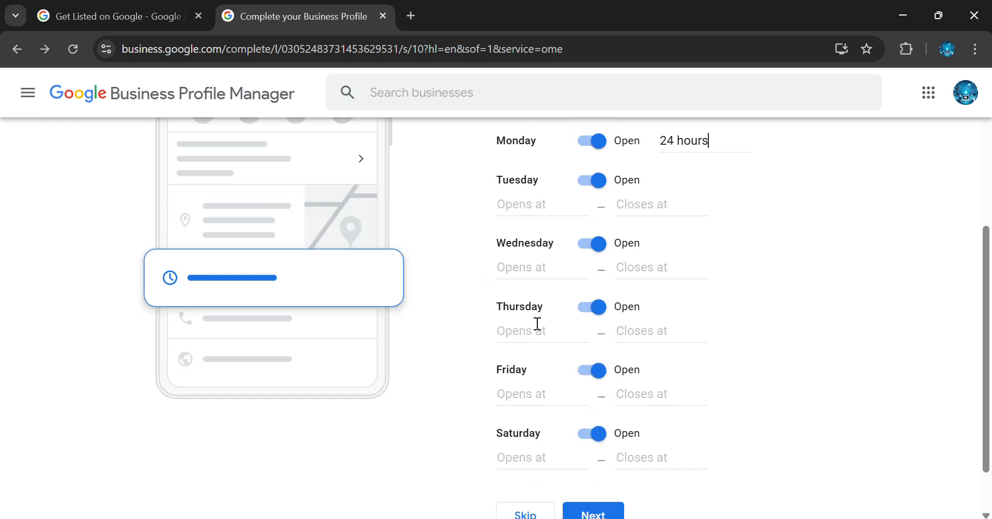
left_click(532, 194)
left_click(516, 230)
left_click(539, 230)
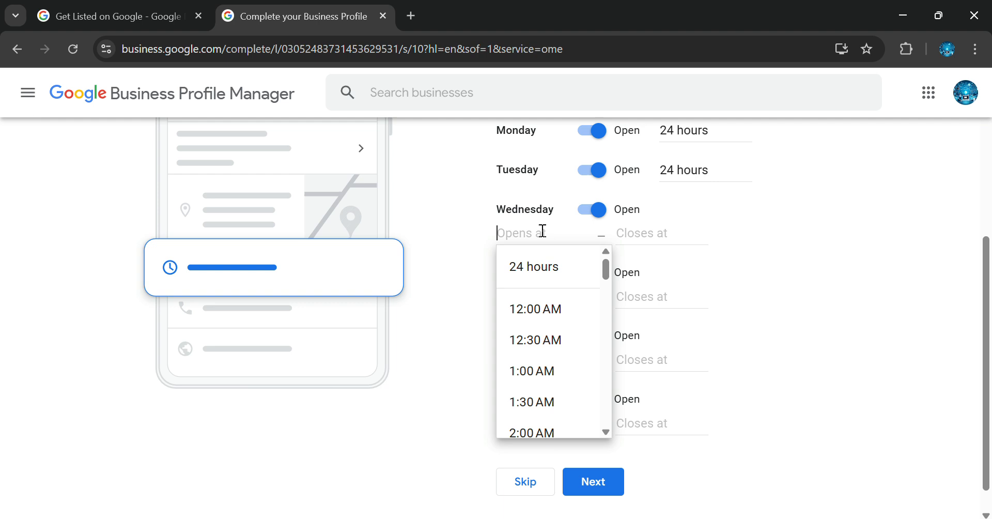
left_click(527, 265)
left_click(527, 272)
left_click(531, 306)
left_click(538, 331)
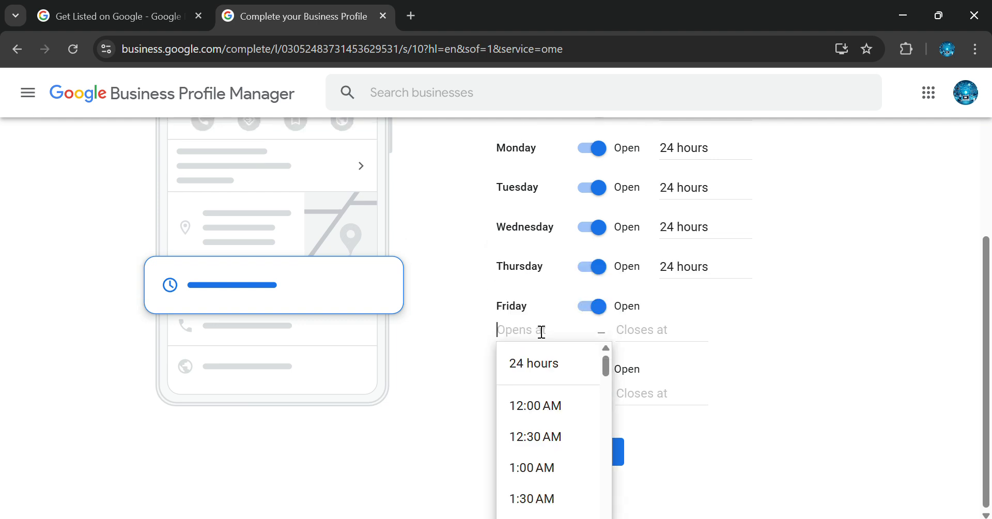
left_click(532, 363)
left_click(525, 393)
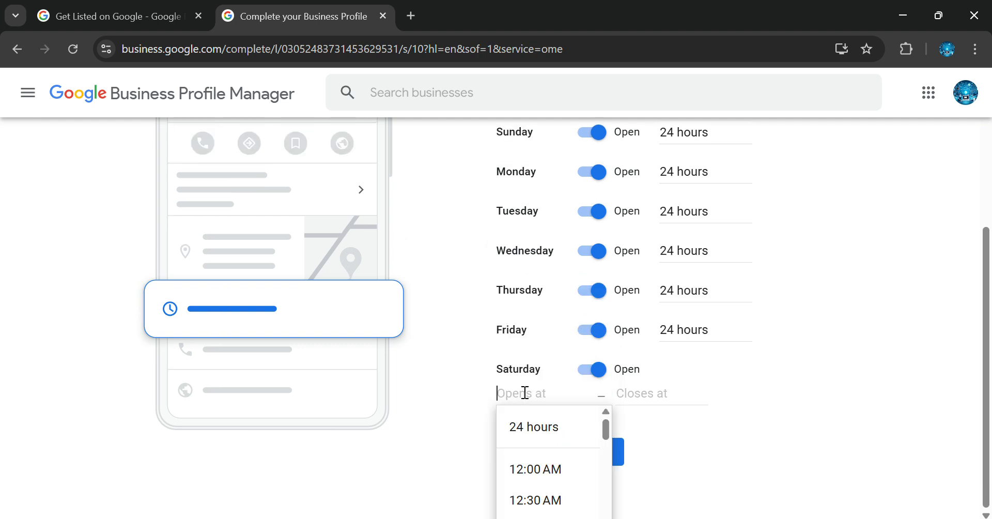
left_click(532, 426)
left_click(591, 452)
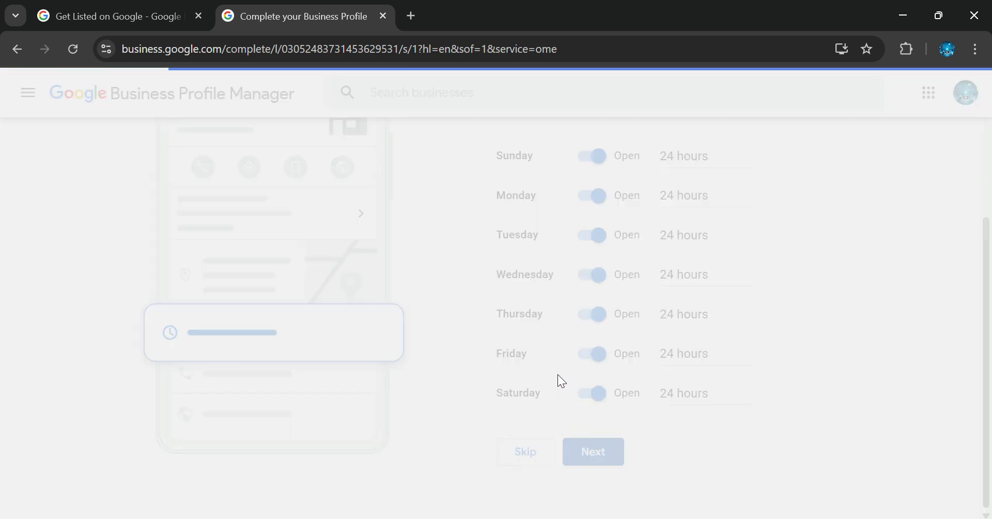
Skip the business description, leaving the box empty at 0/750
scroll(700, 333, "down", 3)
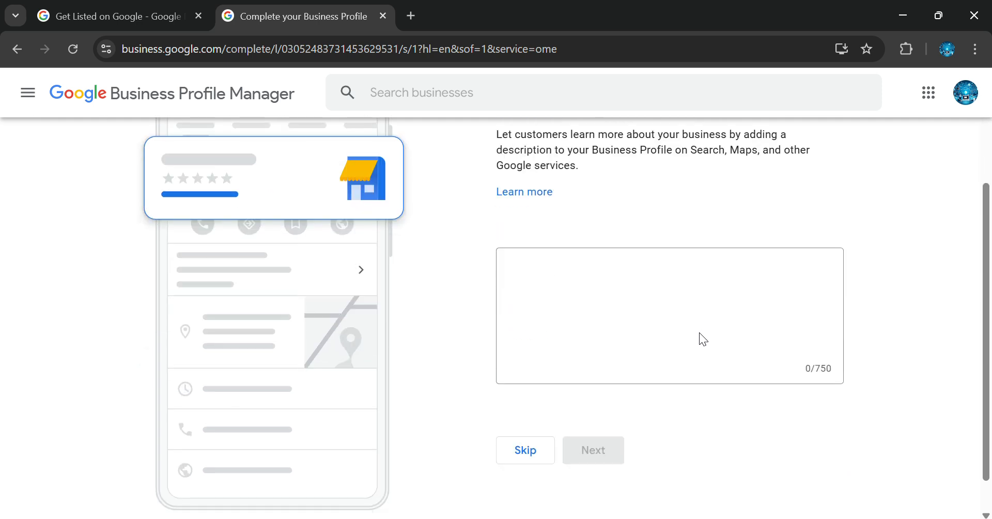
scroll(660, 358, "up", 2)
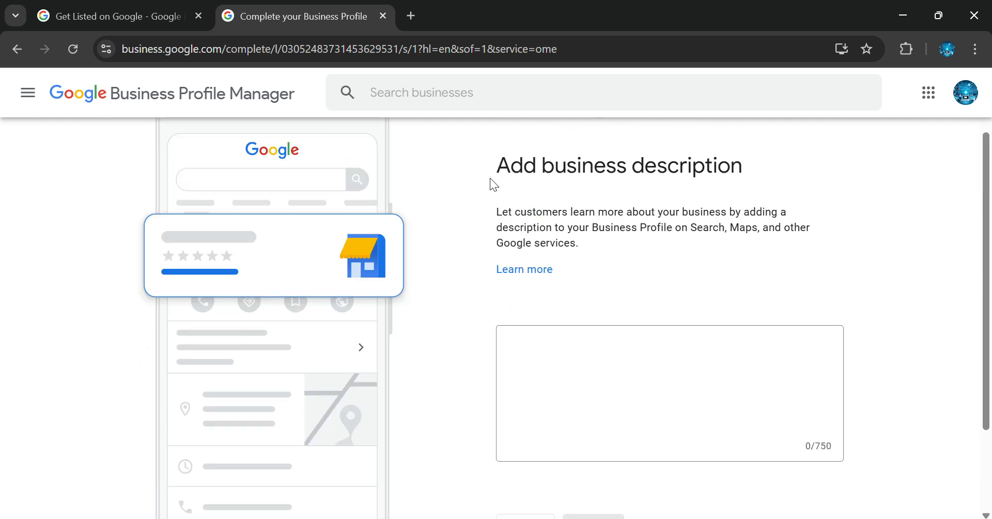
left_click_drag(490, 178, 742, 169)
left_click(567, 346)
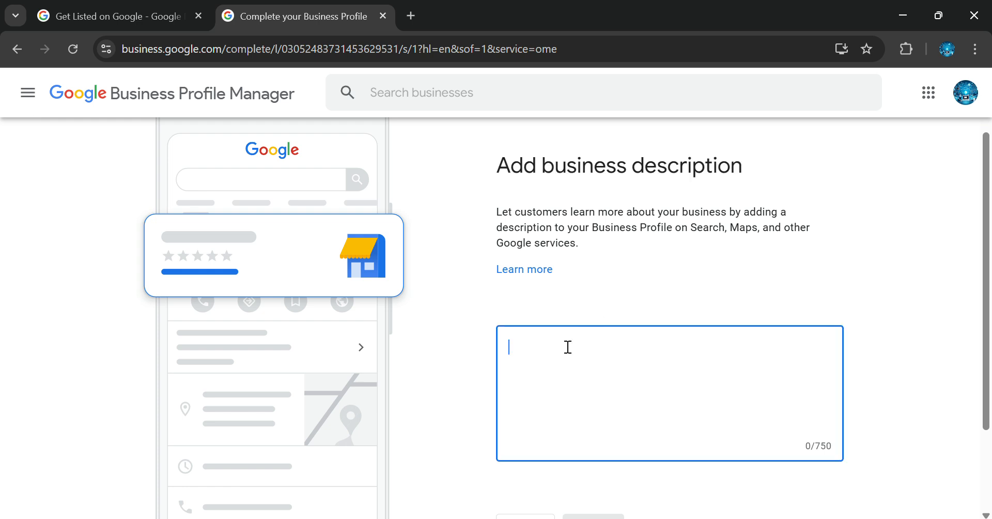
triple_click(503, 162)
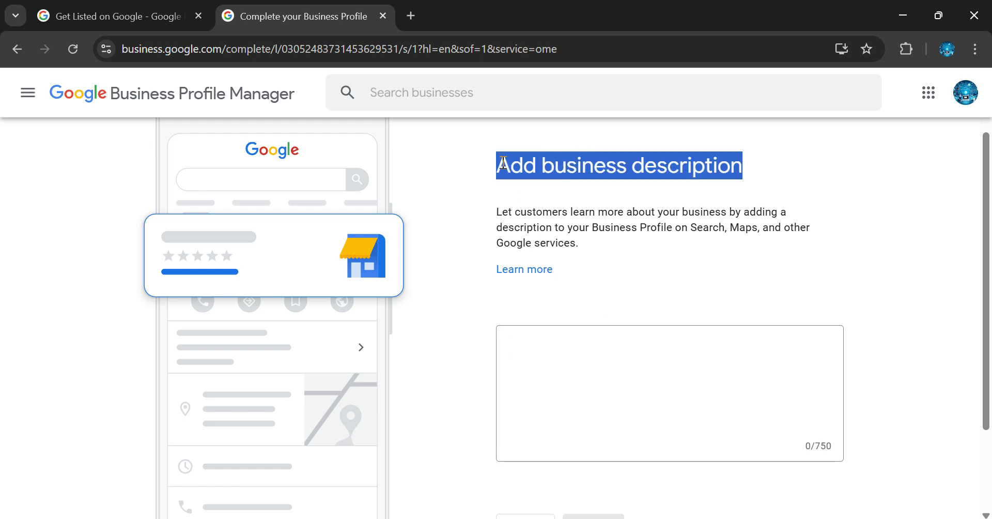
left_click(708, 164)
triple_click(705, 163)
double_click(688, 171)
triple_click(688, 170)
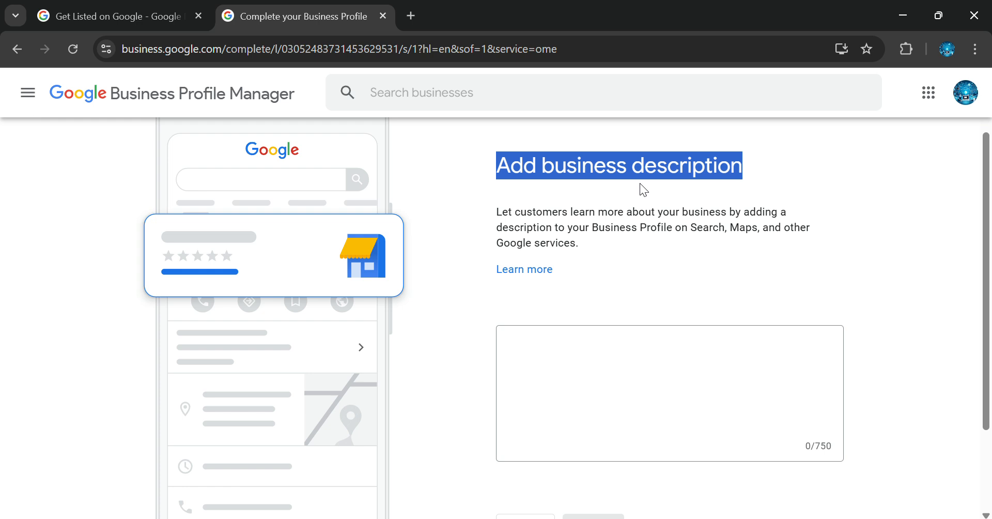
scroll(639, 183, "down", 2)
left_click(594, 245)
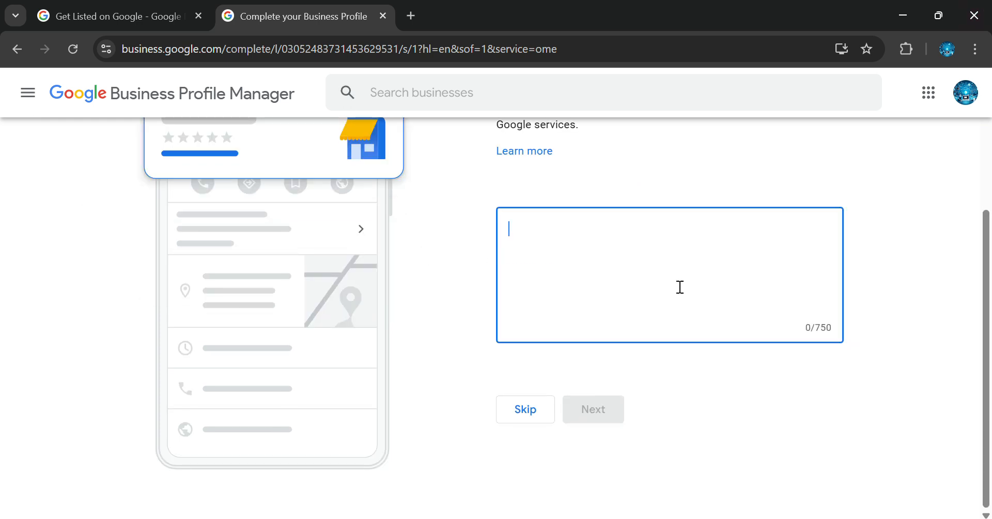
left_click(531, 419)
Scroll through the Add a storefront photo page without uploading a photo
scroll(532, 414, "down", 3)
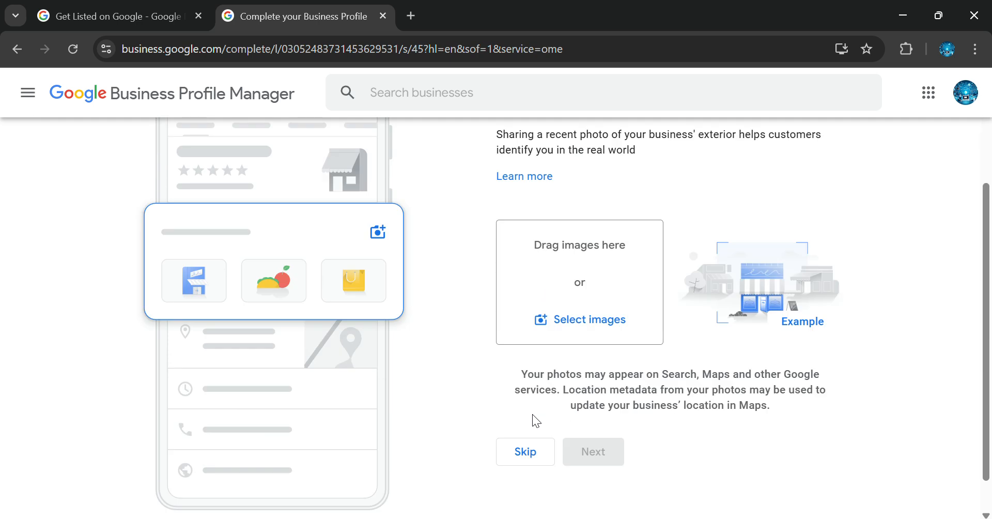
scroll(615, 331, "up", 2)
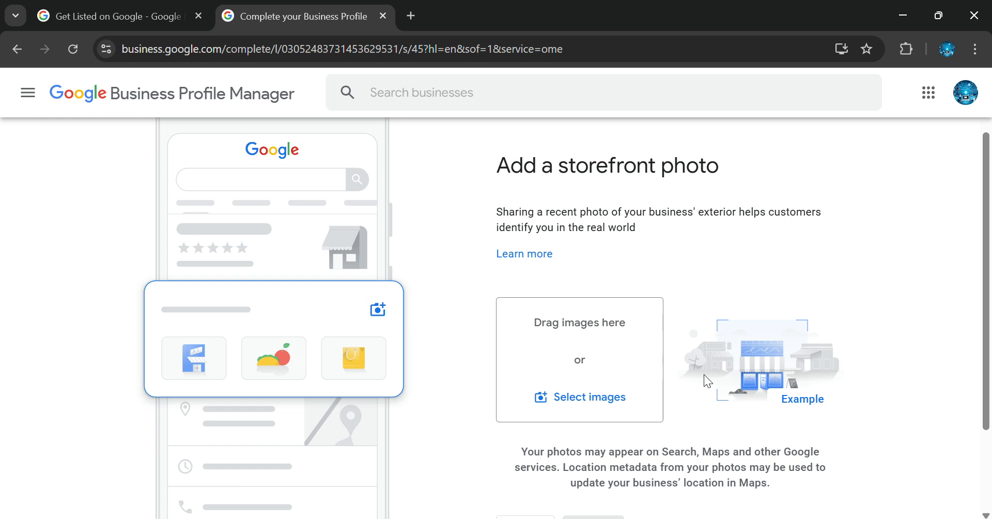
scroll(568, 396, "down", 2)
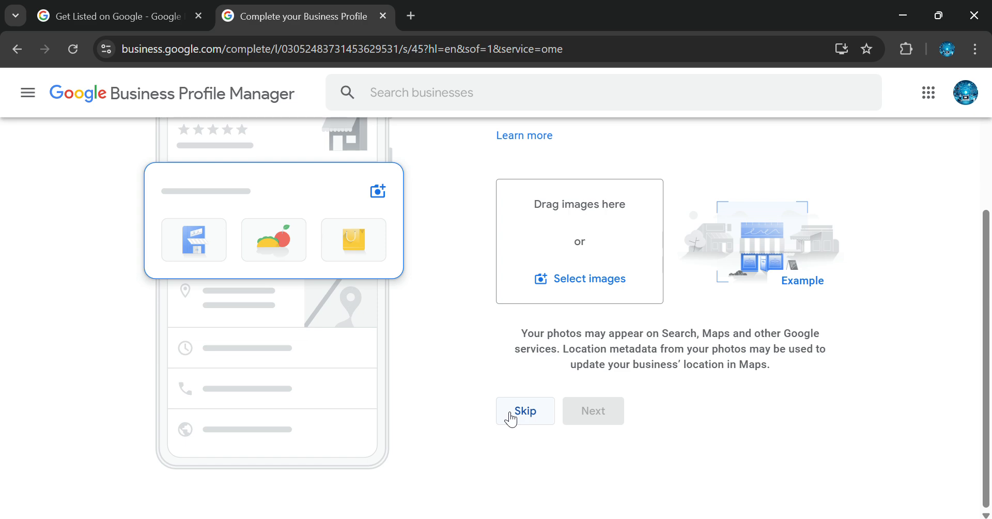
Skip the storefront photo without uploading anything
left_click(523, 411)
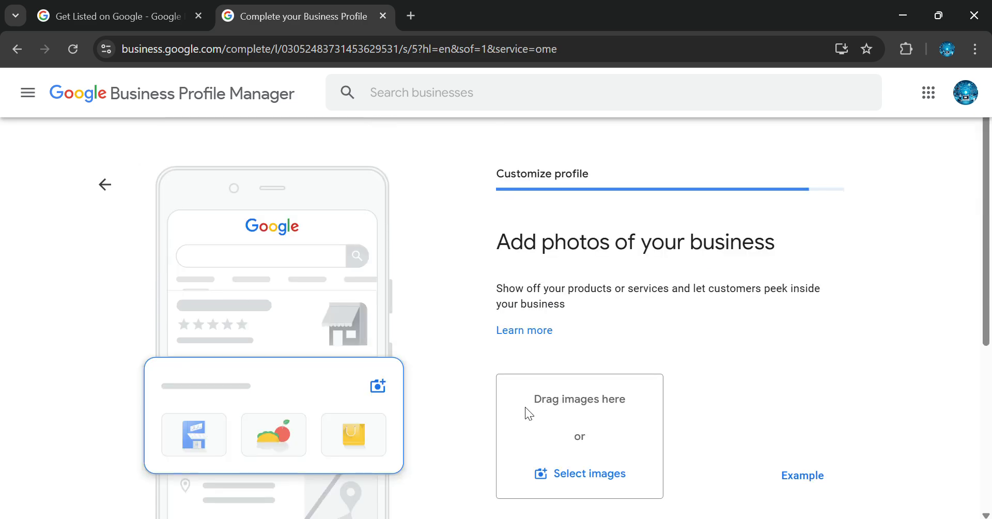
scroll(525, 407, "down", 1)
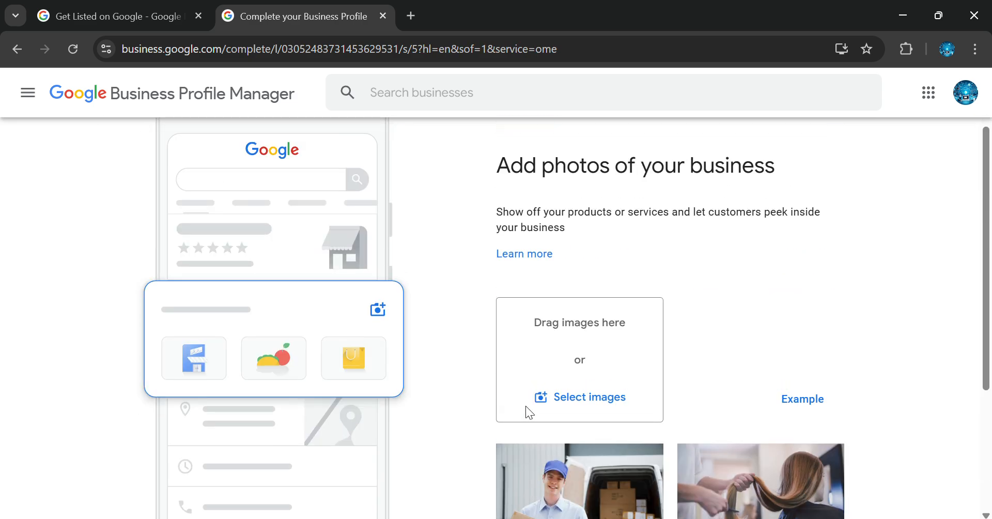
scroll(749, 207, "down", 1)
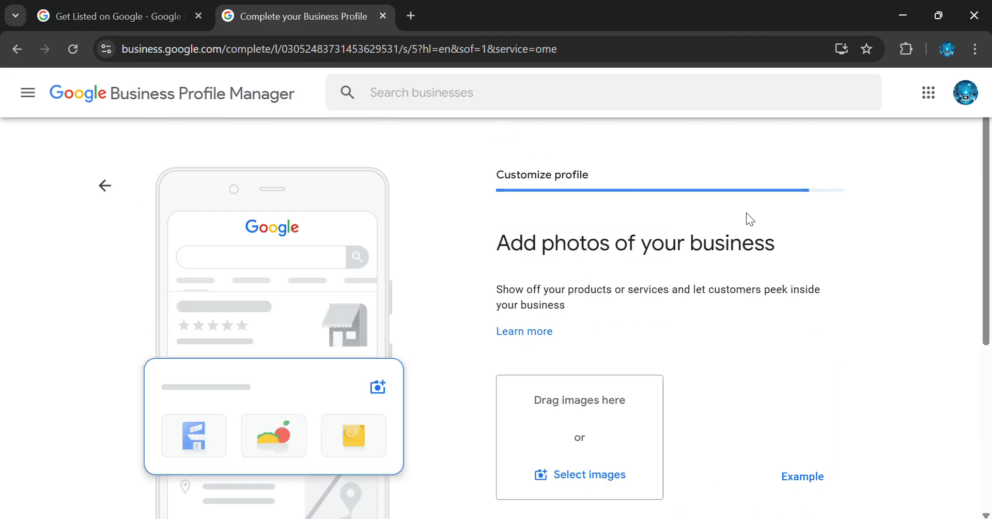
scroll(728, 256, "down", 3)
scroll(718, 259, "down", 1)
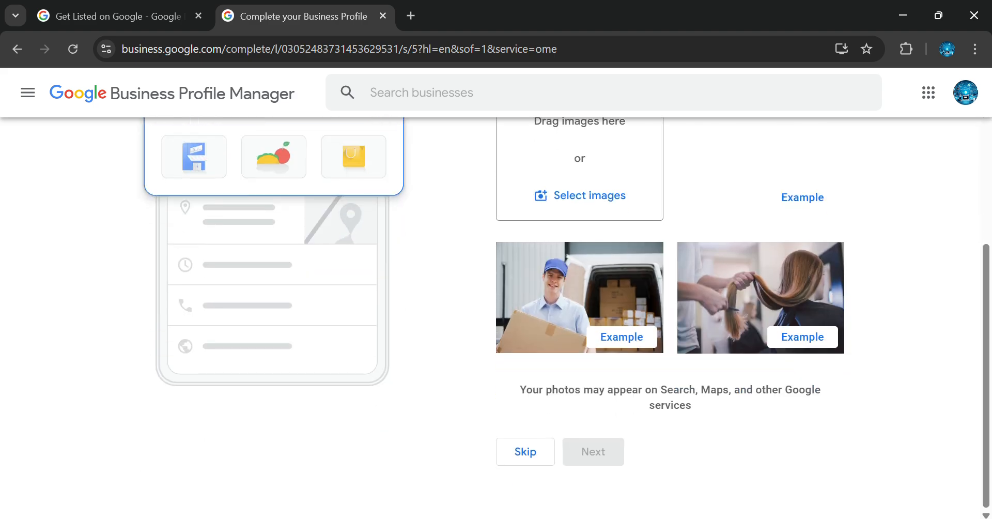
scroll(704, 365, "up", 1)
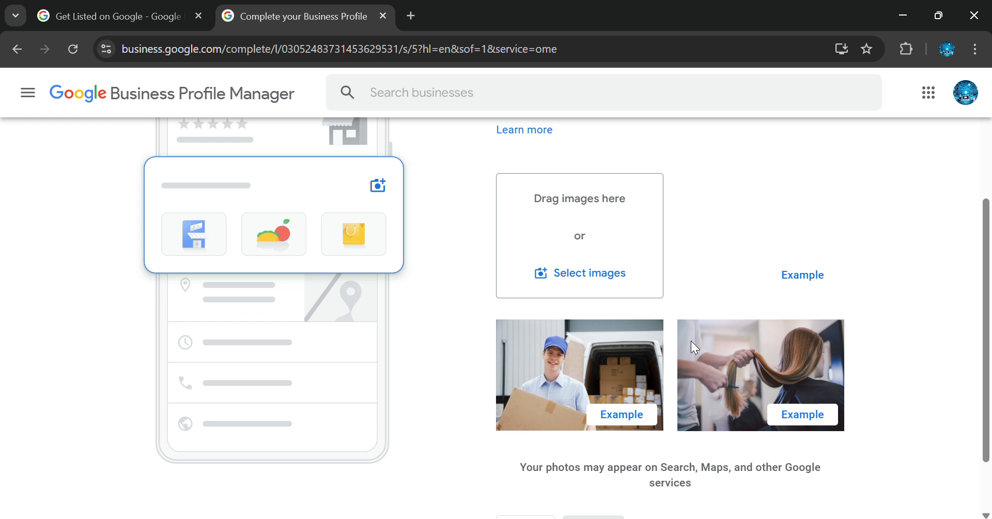
Skip adding photos of the business
scroll(690, 339, "down", 2)
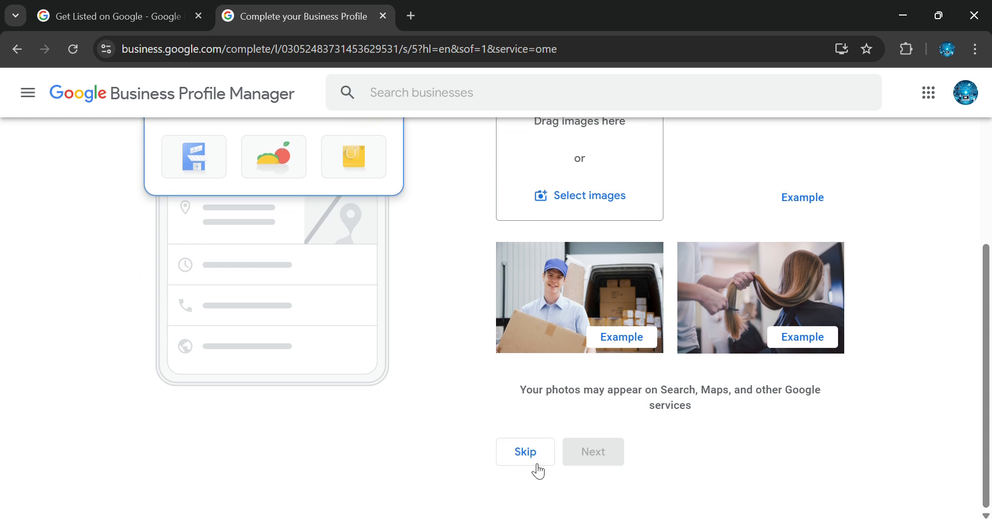
scroll(535, 455, "up", 5)
scroll(537, 452, "down", 4)
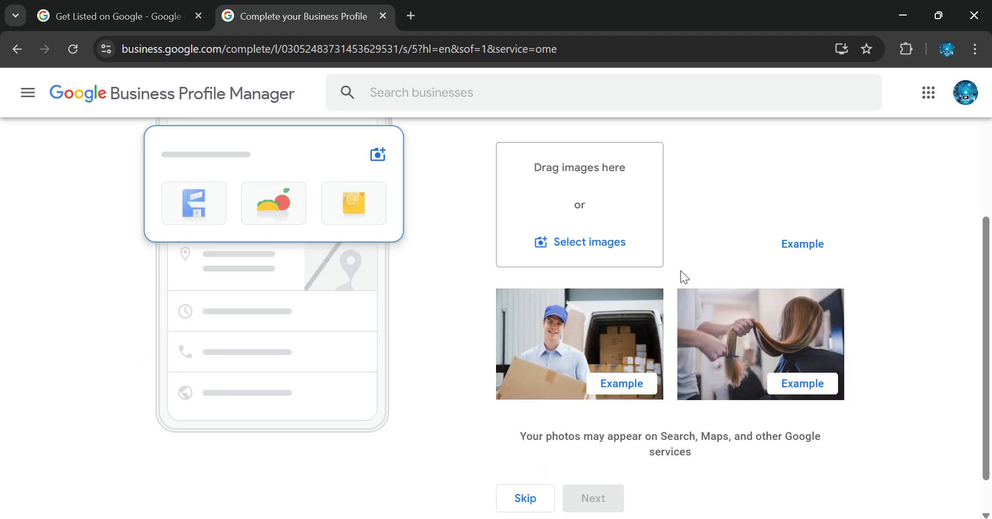
scroll(641, 475, "down", 1)
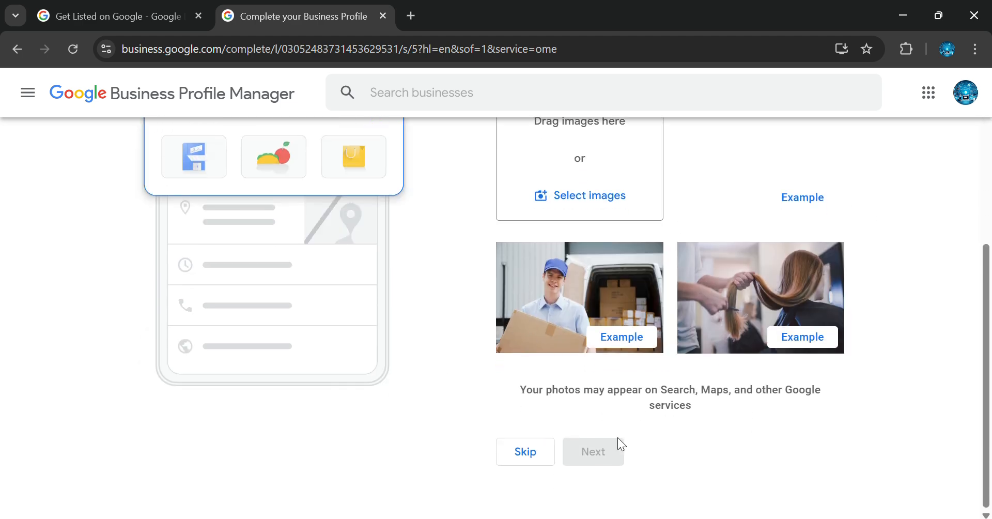
left_click(518, 458)
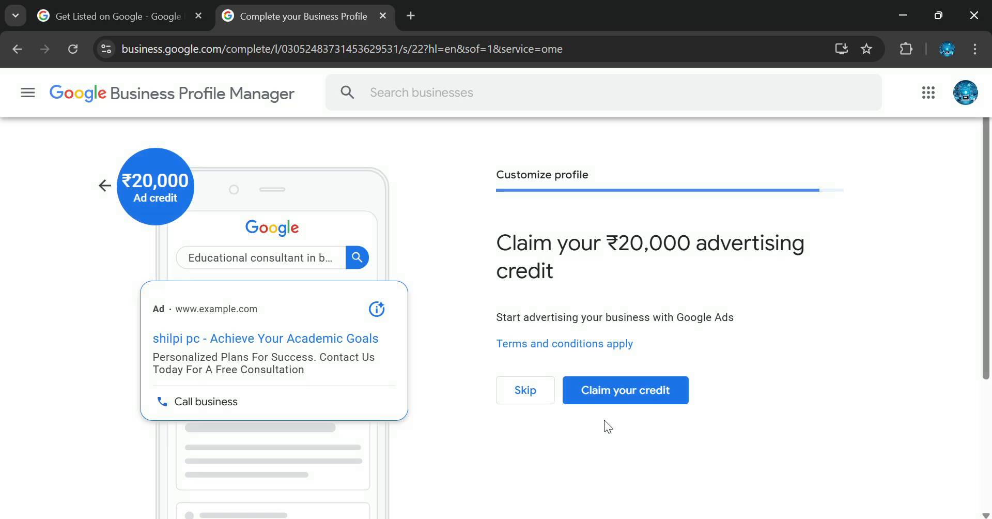
Decline the ₹20,000 ad credit and the custom domain and email offers, then continue to the profile
left_click(516, 395)
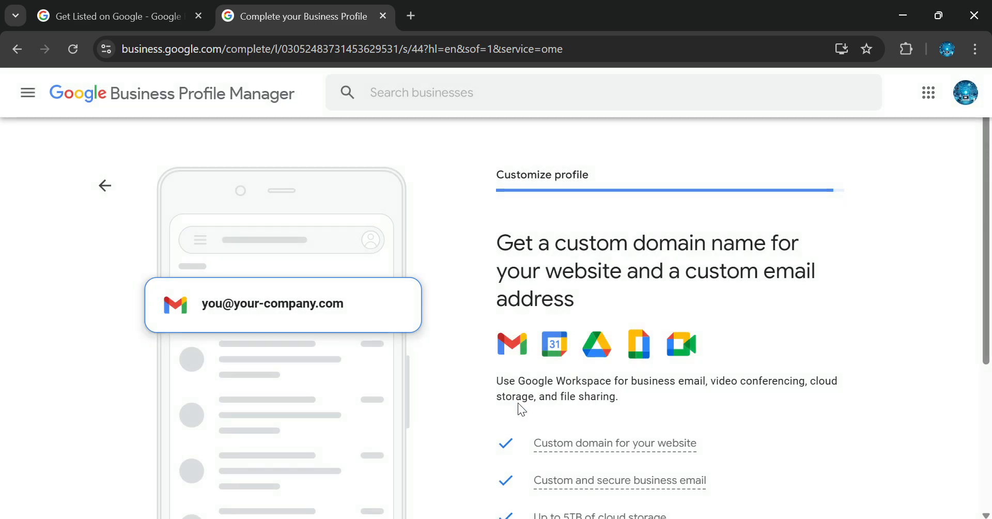
scroll(518, 405, "down", 4)
left_click(520, 420)
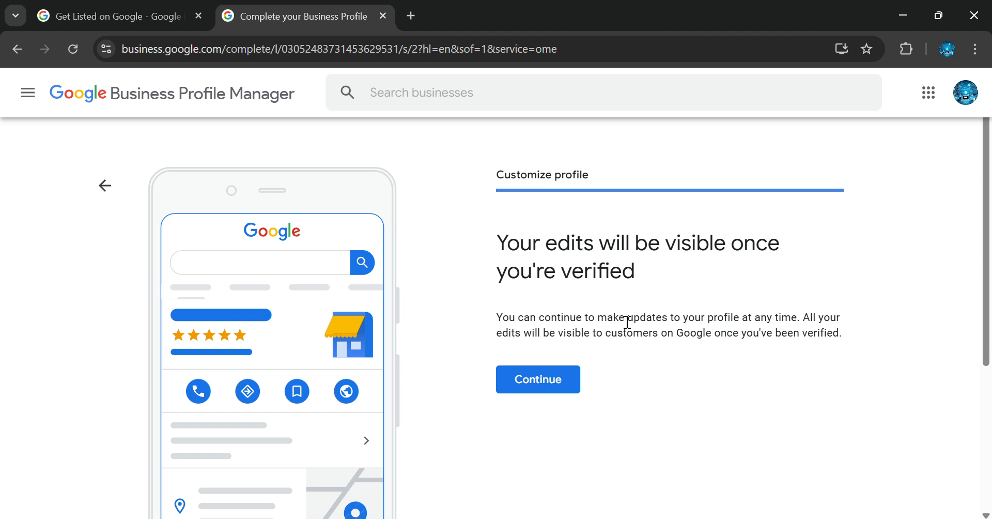
left_click(568, 379)
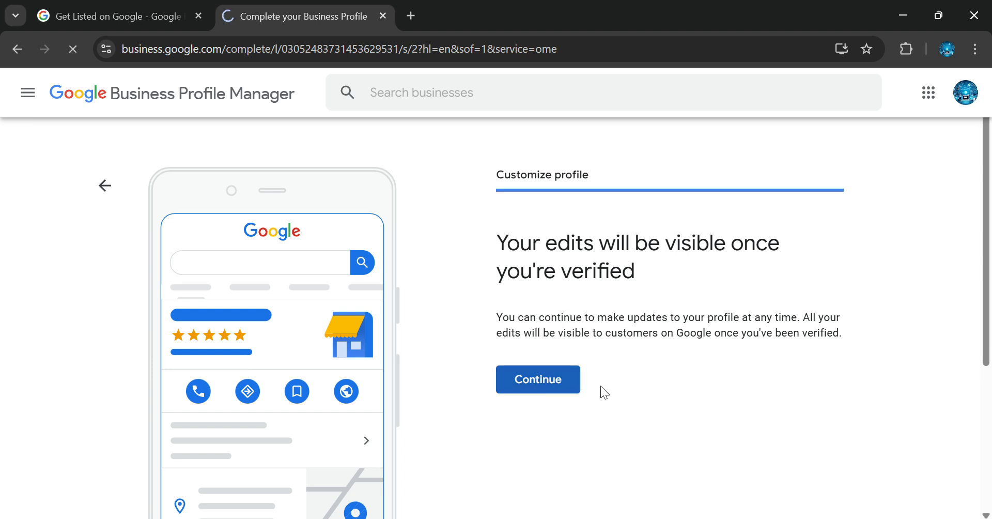